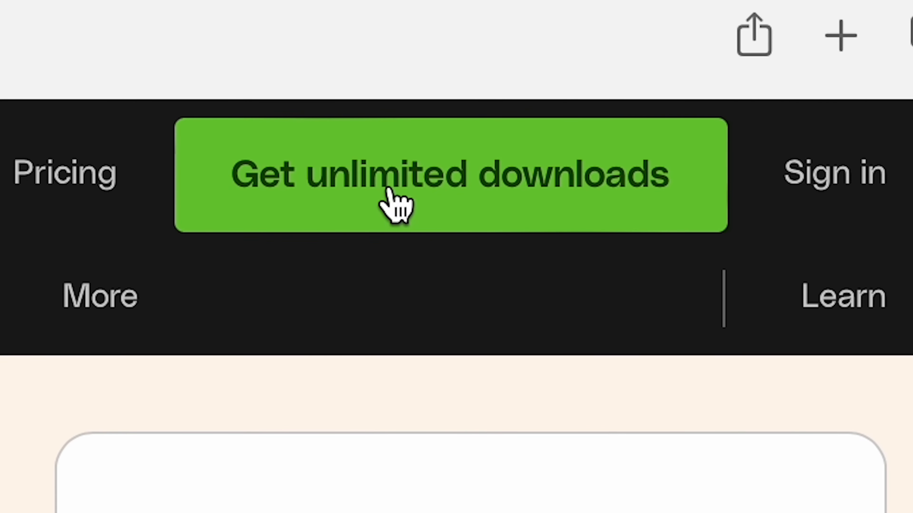
- Browse Envato's Backgrounds category under Graphics and look through the available items
{"action": "left_click", "coordinate": [395, 205]}
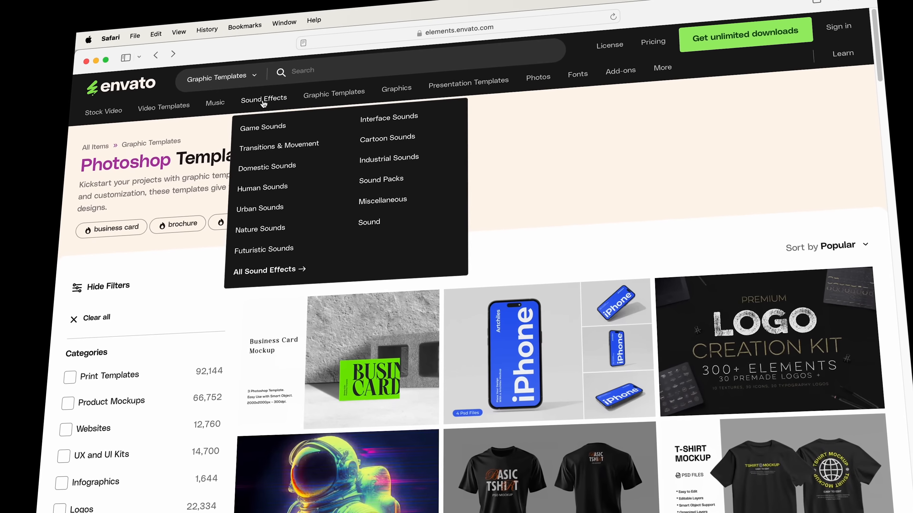
{"action": "mouse_move", "coordinate": [358, 92]}
{"action": "mouse_move", "coordinate": [397, 87]}
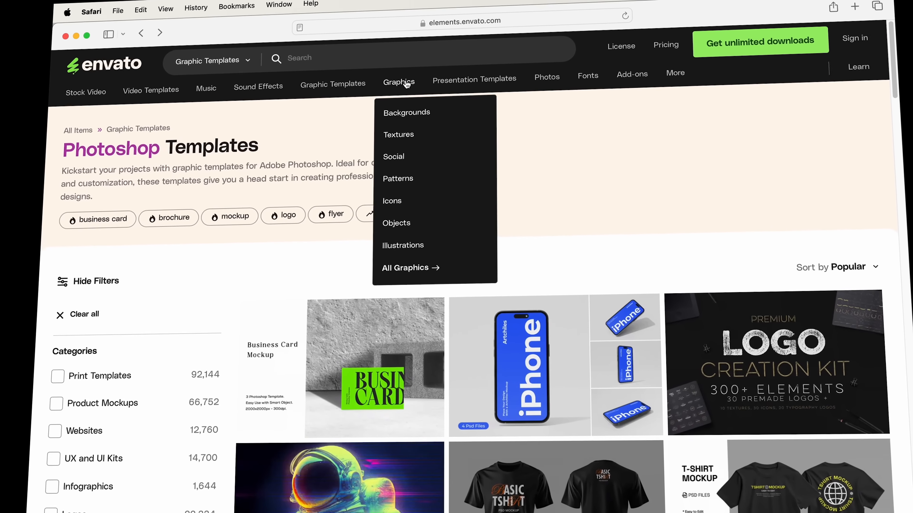
{"action": "left_click", "coordinate": [402, 112]}
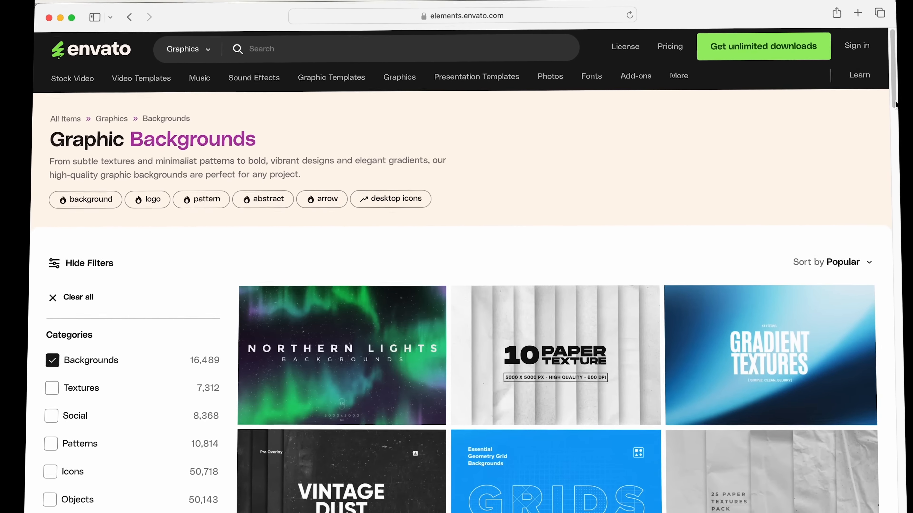
{"action": "scroll", "coordinate": [891, 88], "scroll_direction": "down", "scroll_amount": 5}
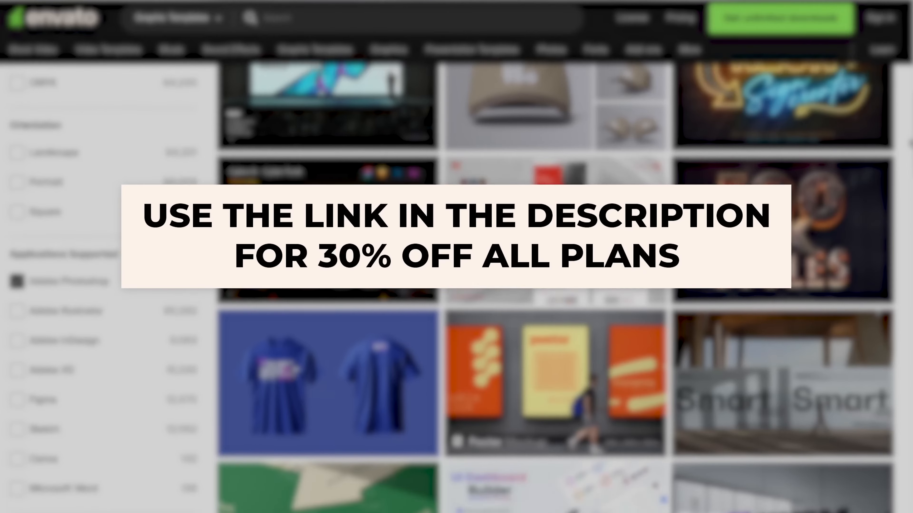
{"action": "scroll", "coordinate": [910, 144], "scroll_direction": "down", "scroll_amount": 4}
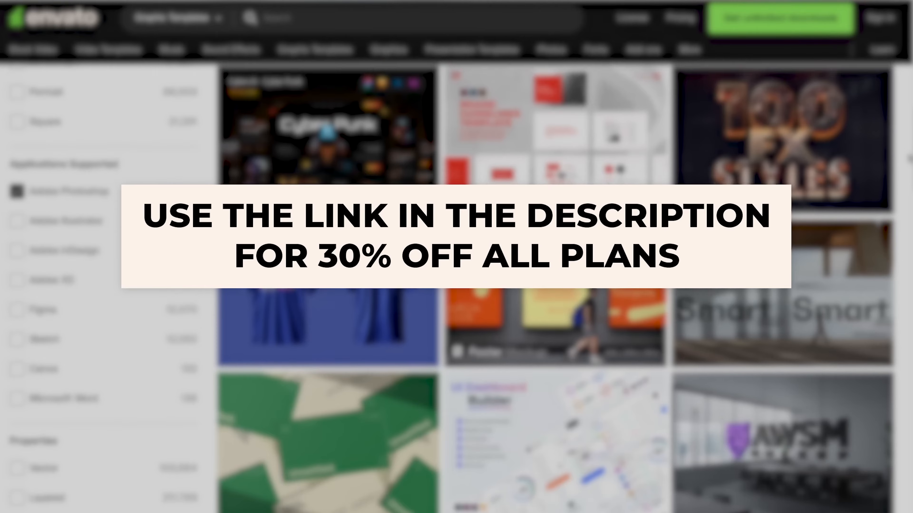
{"action": "scroll", "coordinate": [555, 288], "scroll_direction": "down", "scroll_amount": 5}
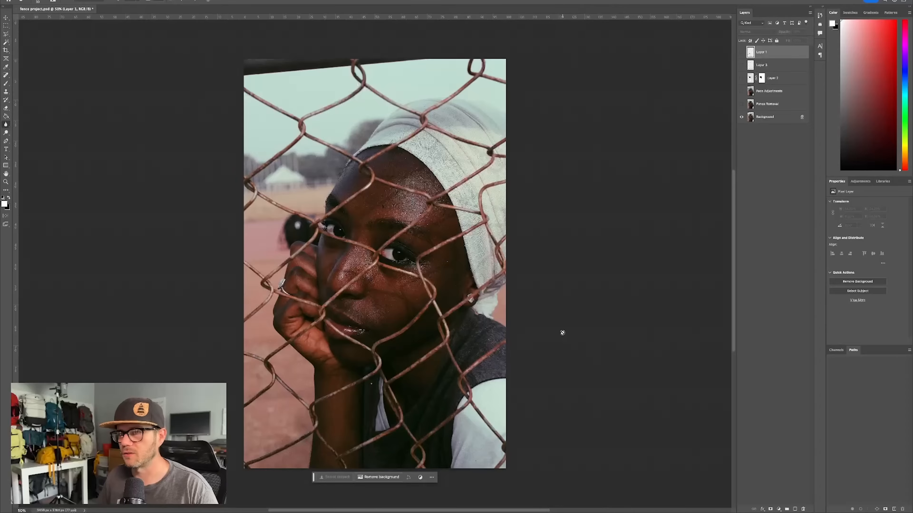
- Enter Quick Mask mode and paint with the Brush over the upper-left fence wire, from the photo's edge to the first knot
{"action": "left_click", "coordinate": [6, 216]}
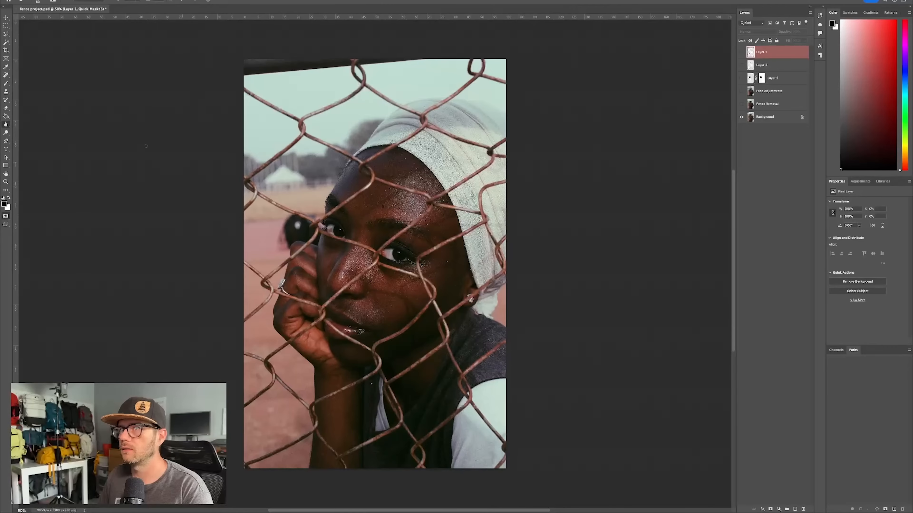
{"action": "key", "text": "b"}
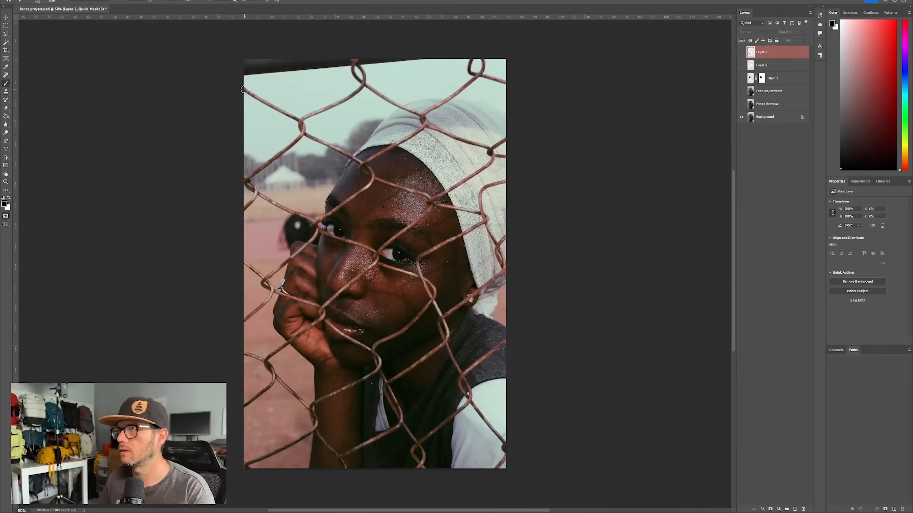
{"action": "scroll", "coordinate": [243, 83], "scroll_direction": "up", "scroll_amount": 5}
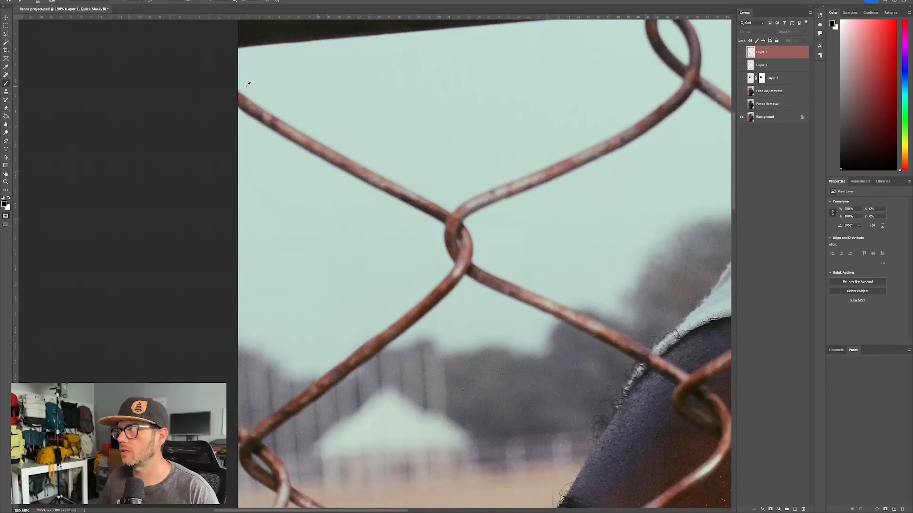
{"action": "left_click", "coordinate": [241, 98]}
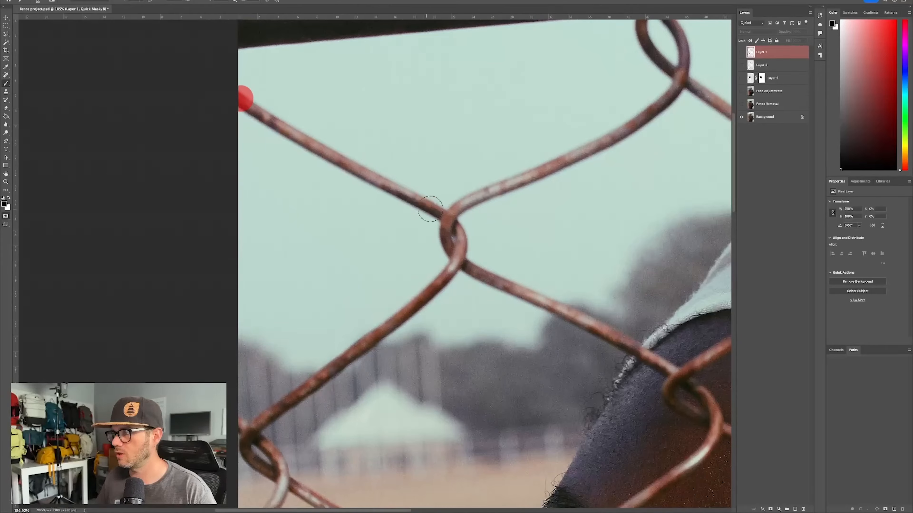
{"action": "left_click", "coordinate": [440, 212], "text": "shift"}
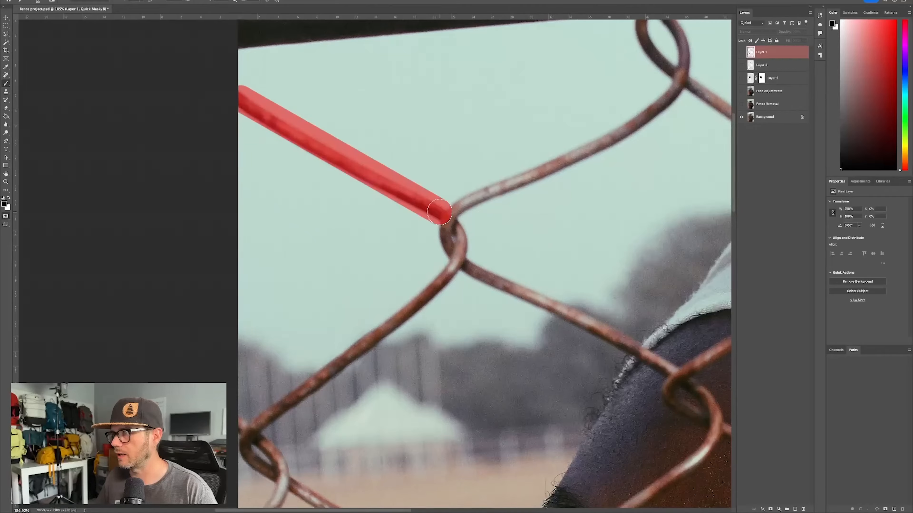
- Paint the quick mask over the first wire knot and the three other wires branching from it
{"action": "mouse_move", "coordinate": [440, 214]}
{"action": "left_mouse_down"}
{"action": "mouse_move", "coordinate": [453, 230]}
{"action": "mouse_move", "coordinate": [450, 270]}
{"action": "left_mouse_up"}
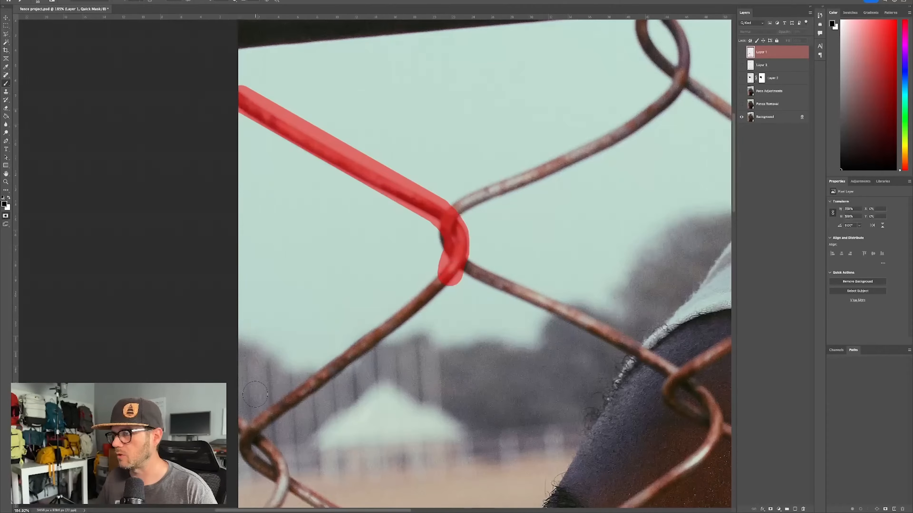
{"action": "left_click", "coordinate": [246, 432], "text": "shift"}
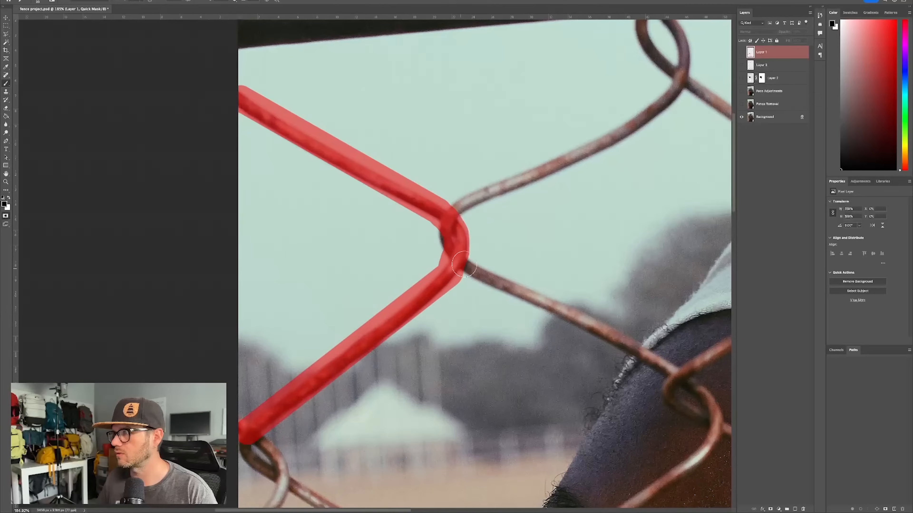
{"action": "left_click_drag", "start_coordinate": [447, 231], "coordinate": [474, 273]}
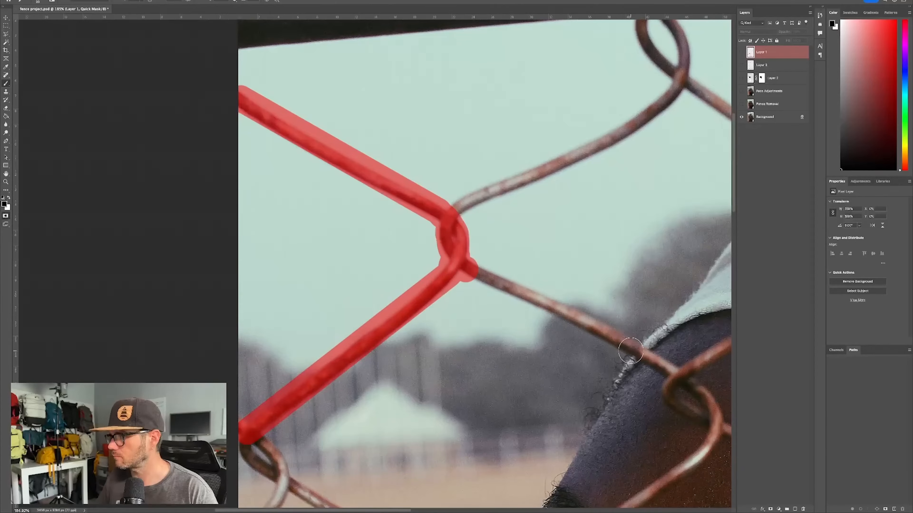
{"action": "left_click", "coordinate": [638, 350], "text": "shift"}
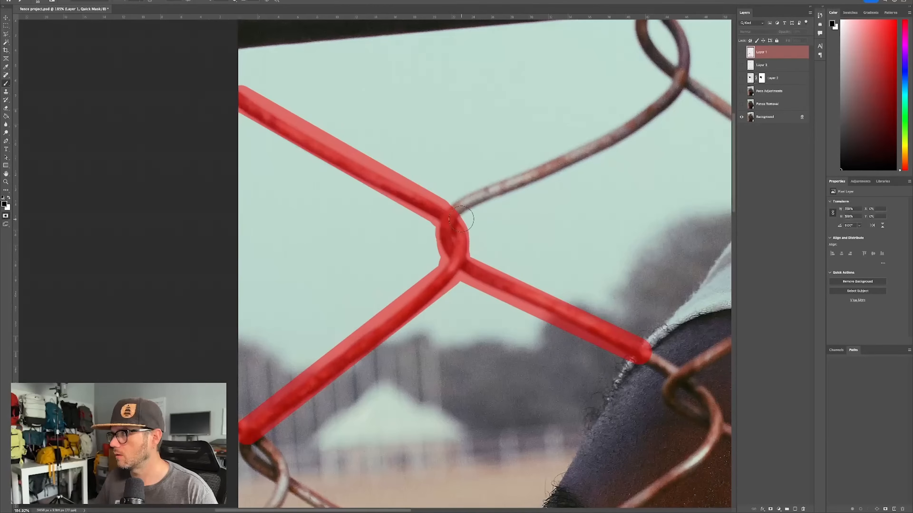
{"action": "left_click", "coordinate": [456, 209]}
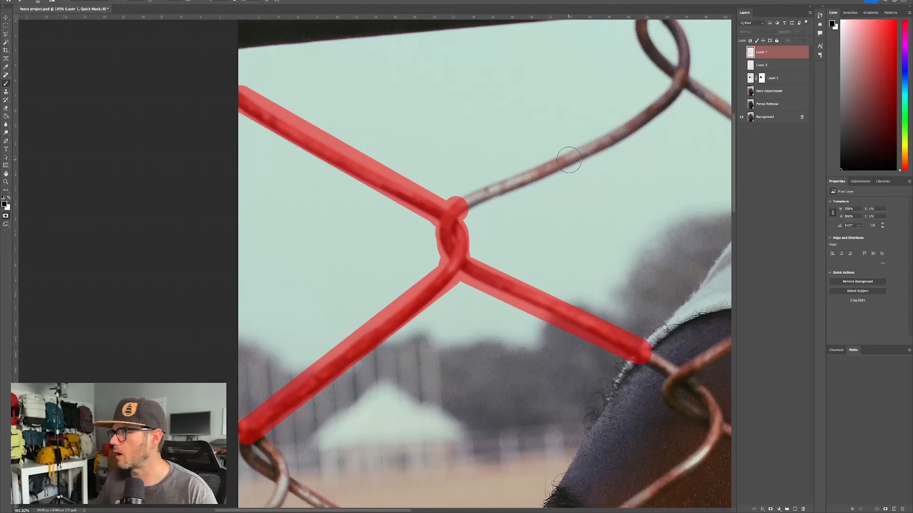
{"action": "left_click", "coordinate": [584, 156], "text": "shift"}
{"action": "left_click", "coordinate": [654, 109], "text": "shift"}
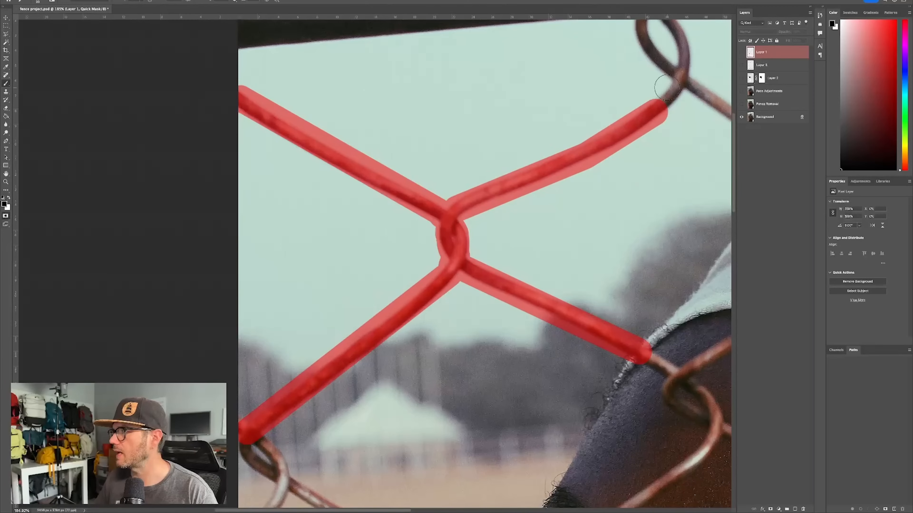
- Extend the quick mask over the loops at the photo's upper edge and all remaining wires until the whole fence is covered
{"action": "left_click", "coordinate": [679, 65], "text": "shift"}
{"action": "mouse_move", "coordinate": [682, 57]}
{"action": "left_mouse_down"}
{"action": "mouse_move", "coordinate": [663, 13]}
{"action": "mouse_move", "coordinate": [663, 73]}
{"action": "mouse_move", "coordinate": [727, 117]}
{"action": "mouse_move", "coordinate": [509, 86]}
{"action": "mouse_move", "coordinate": [383, 92]}
{"action": "mouse_move", "coordinate": [575, 165]}
{"action": "mouse_move", "coordinate": [596, 179]}
{"action": "mouse_move", "coordinate": [589, 204]}
{"action": "mouse_move", "coordinate": [572, 185]}
{"action": "mouse_move", "coordinate": [590, 200]}
{"action": "mouse_move", "coordinate": [587, 216]}
{"action": "mouse_move", "coordinate": [602, 202]}
{"action": "mouse_move", "coordinate": [598, 173]}
{"action": "mouse_move", "coordinate": [586, 161]}
{"action": "mouse_move", "coordinate": [483, 215]}
{"action": "left_mouse_up"}
{"action": "mouse_move", "coordinate": [611, 35]}
{"action": "left_mouse_down"}
{"action": "mouse_move", "coordinate": [595, 126]}
{"action": "mouse_move", "coordinate": [636, 80]}
{"action": "mouse_move", "coordinate": [638, 97]}
{"action": "mouse_move", "coordinate": [611, 143]}
{"action": "left_mouse_up"}
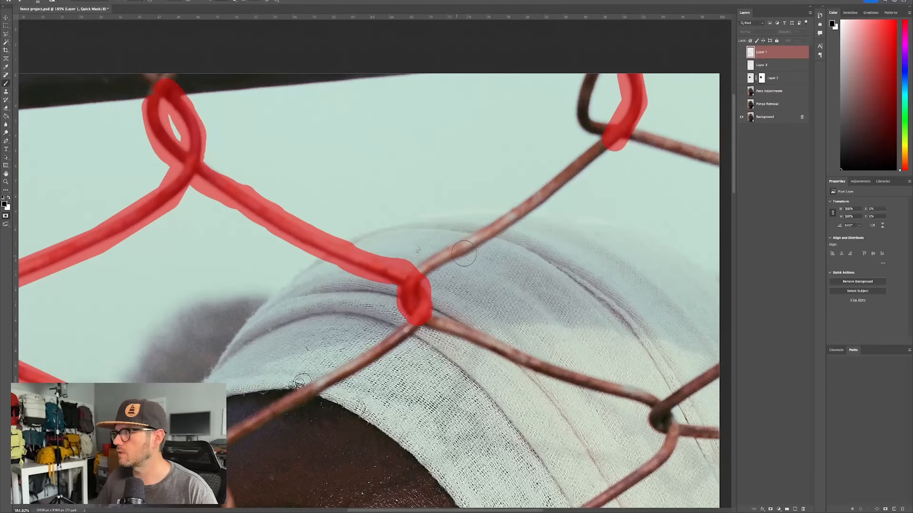
{"action": "left_click", "coordinate": [528, 207], "text": "shift"}
{"action": "left_click", "coordinate": [463, 251], "text": "shift"}
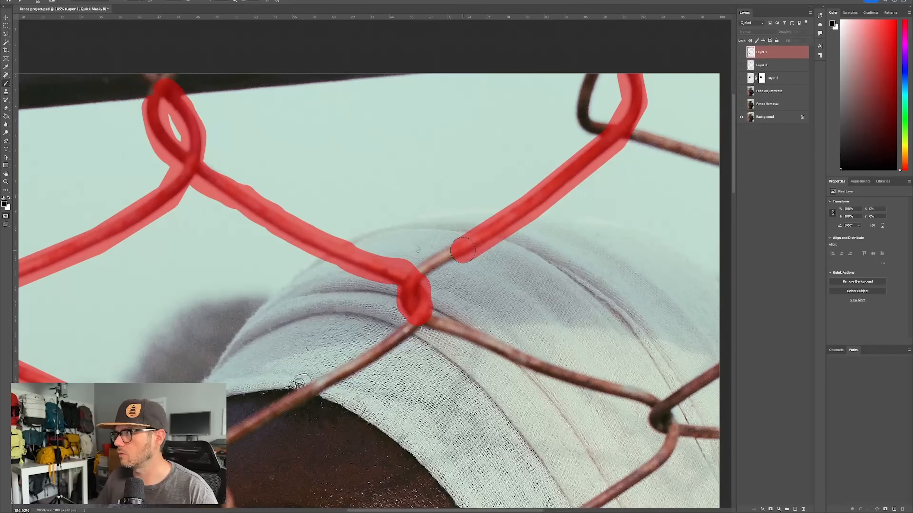
{"action": "left_click", "coordinate": [417, 267], "text": "shift"}
{"action": "scroll", "coordinate": [499, 275], "scroll_direction": "down", "scroll_amount": 5}
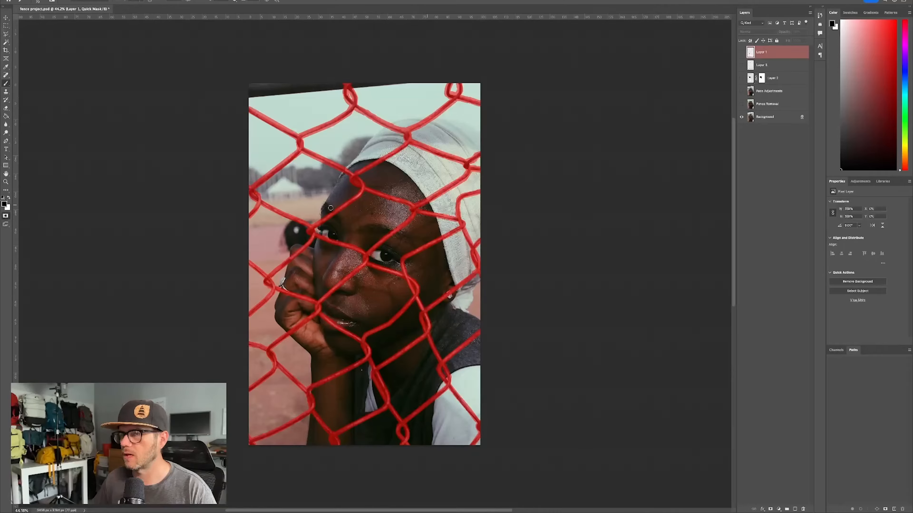
- Turn the quick mask into an inverted selection covering only the fence and try Generative Fill without a prompt
{"action": "left_click", "coordinate": [6, 216]}
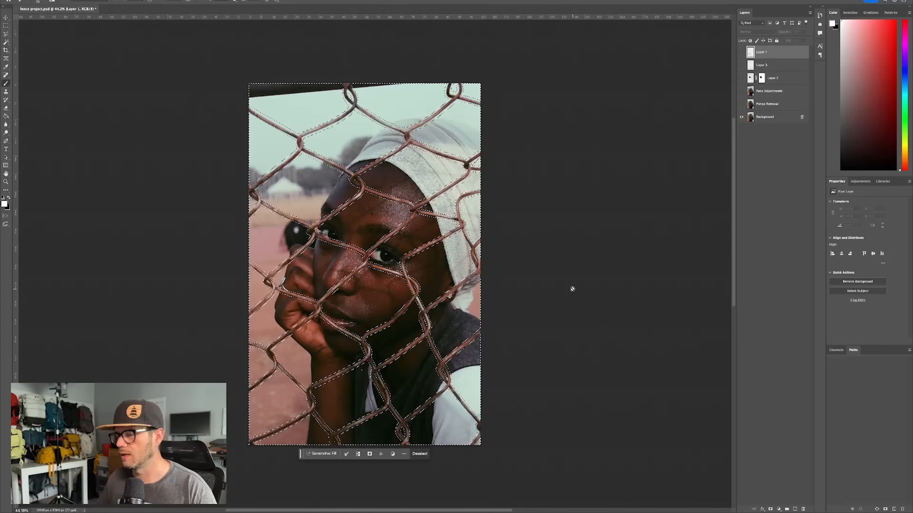
{"action": "key", "text": "m"}
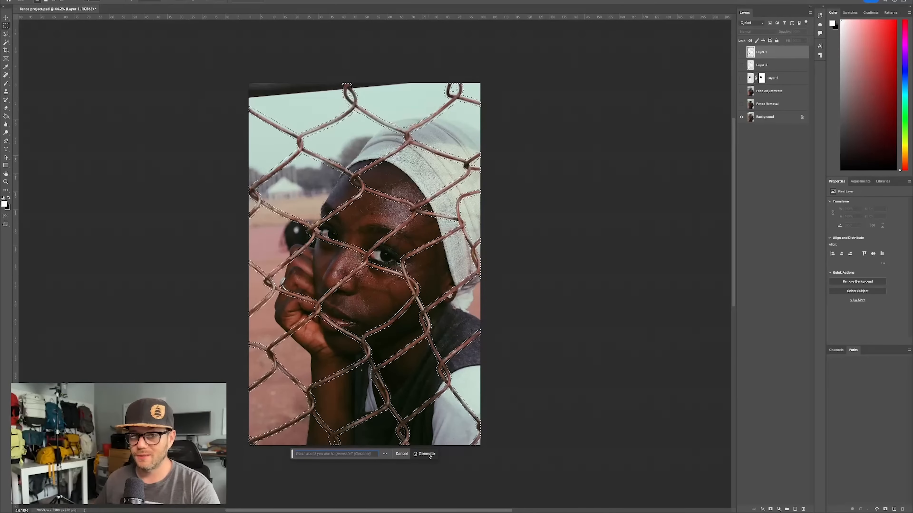
{"action": "left_click", "coordinate": [426, 454]}
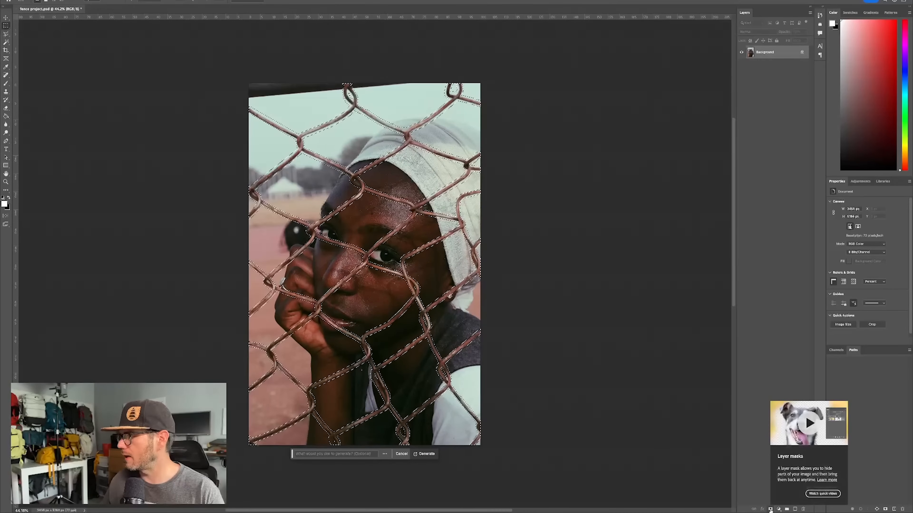
- Hide the fence with a layer mask, load that mask as a selection, and copy the remaining photo onto a new layer
{"action": "left_click", "coordinate": [770, 510]}
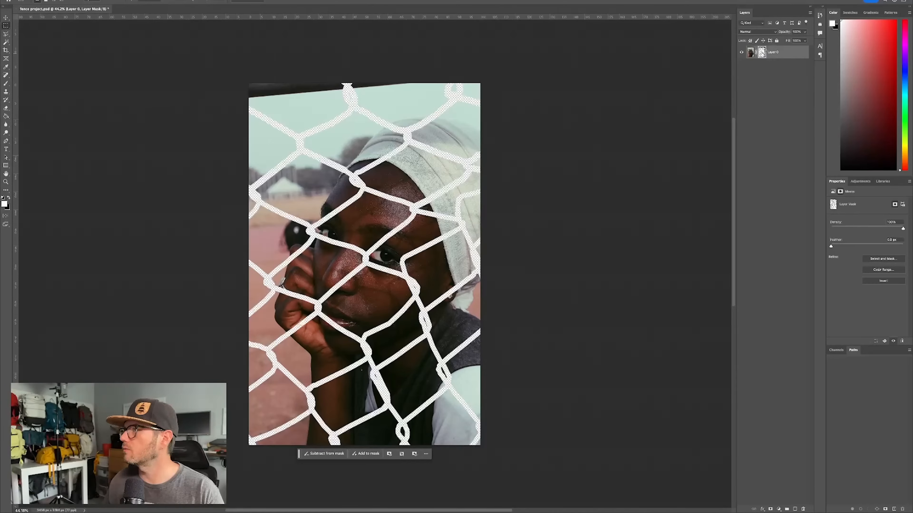
{"action": "left_click", "coordinate": [763, 53], "text": "ctrl"}
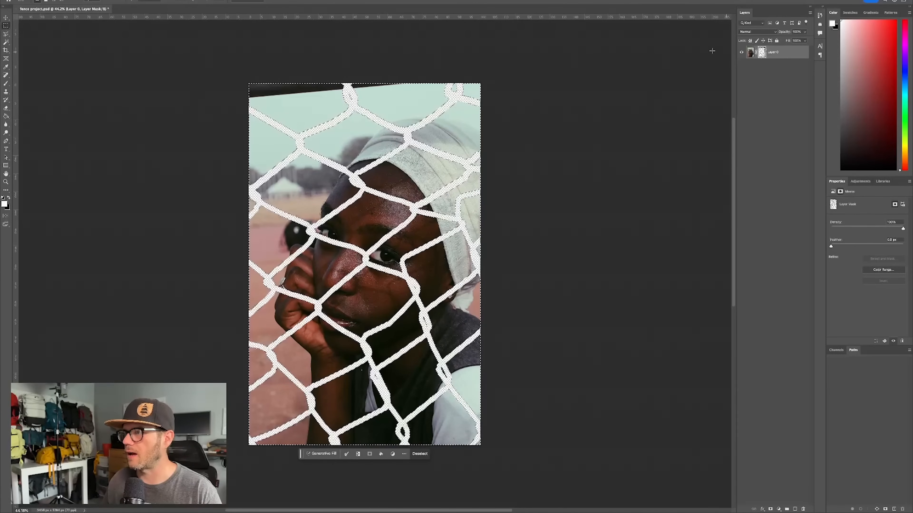
{"action": "key", "text": "ctrl+j"}
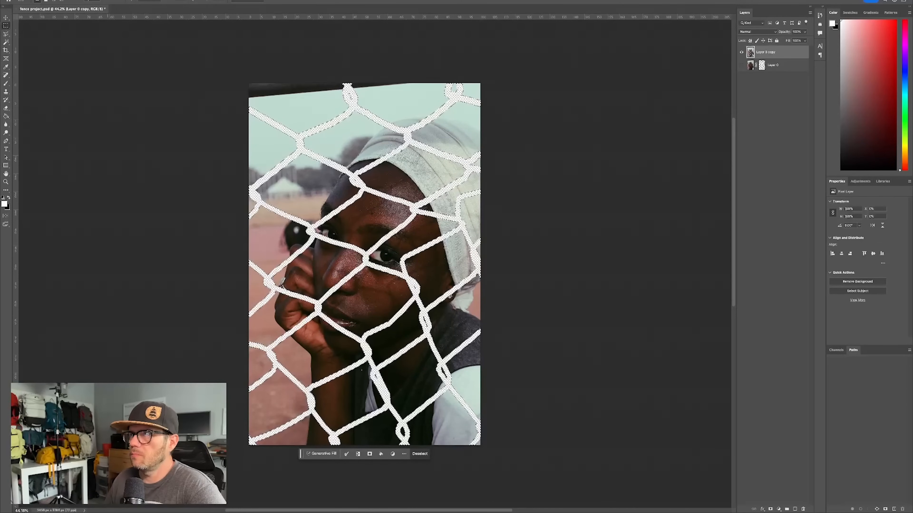
- Expand the fence selection by 15 pixels
{"action": "left_click", "coordinate": [154, 0]}
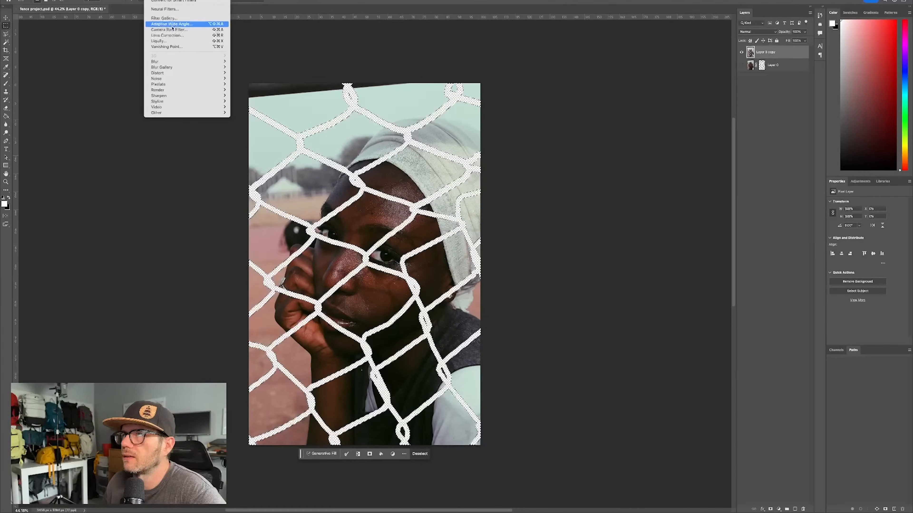
{"action": "mouse_move", "coordinate": [135, 1]}
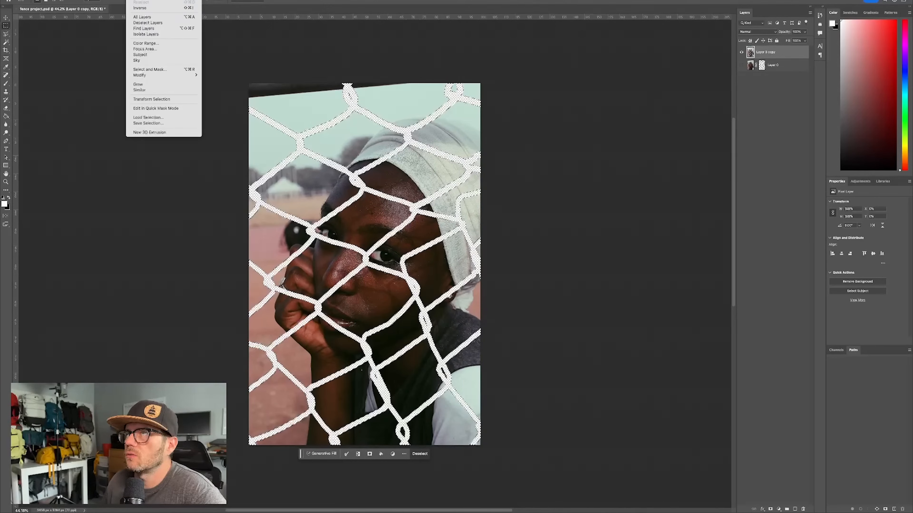
{"action": "mouse_move", "coordinate": [165, 75]}
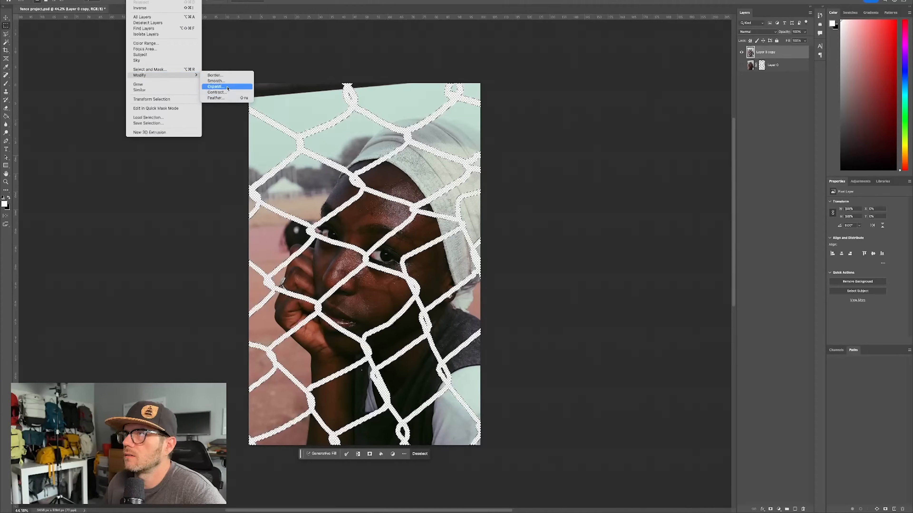
{"action": "left_click", "coordinate": [227, 87]}
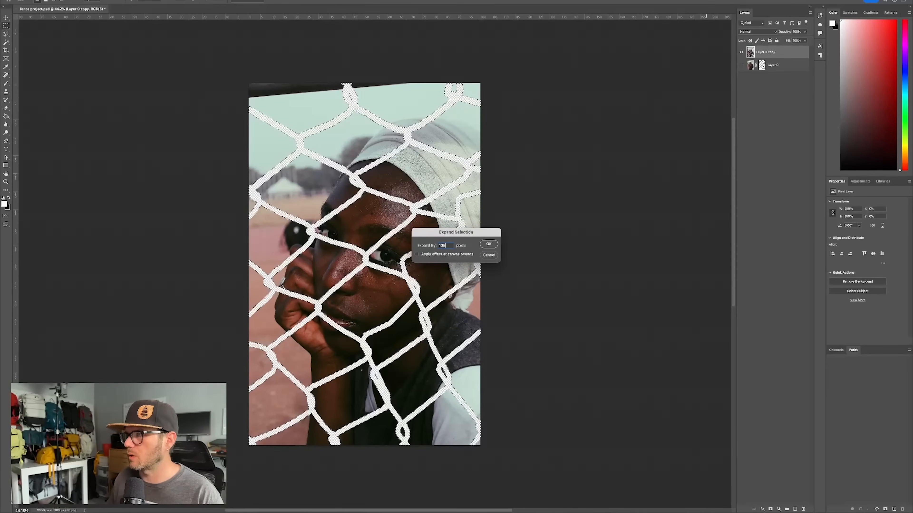
{"action": "type", "text": "10"}
{"action": "key", "text": "BackSpace"}
{"action": "type", "text": "5"}
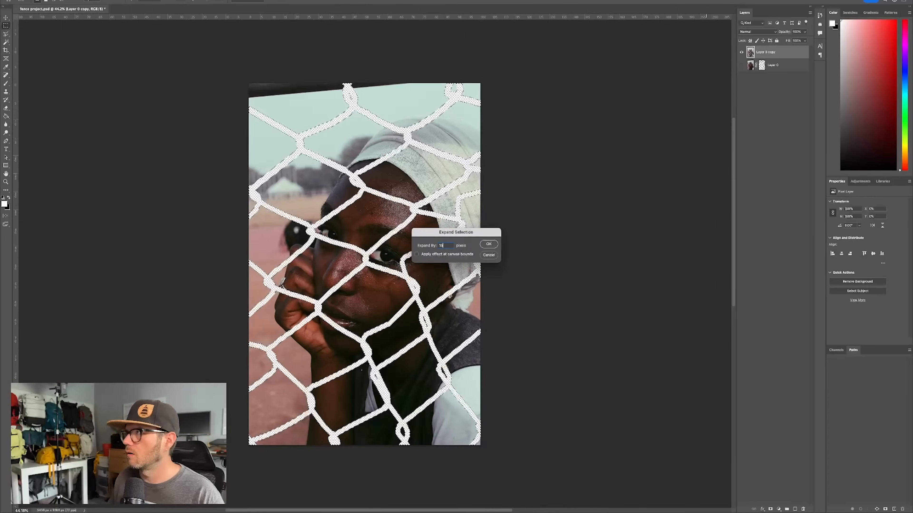
{"action": "key", "text": "Return"}
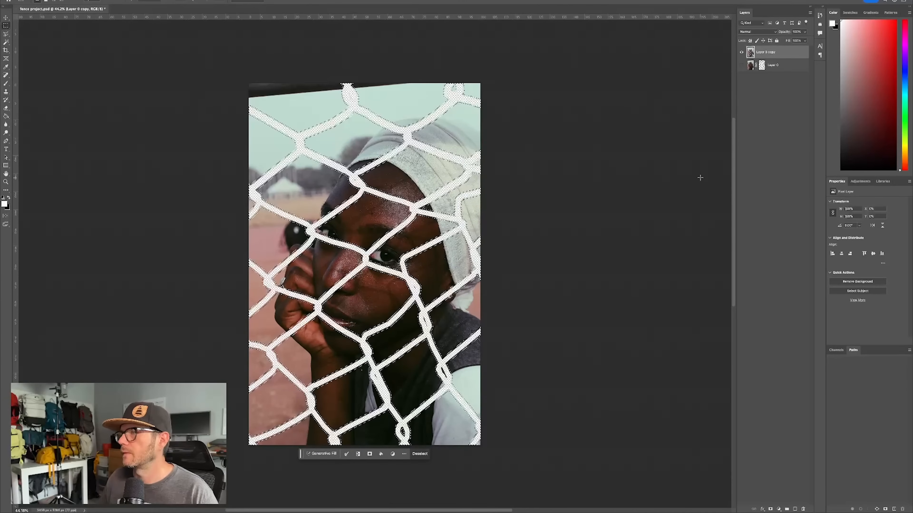
- Run Generative Fill on the expanded selection without a prompt and switch to the second variation
{"action": "left_click", "coordinate": [319, 454]}
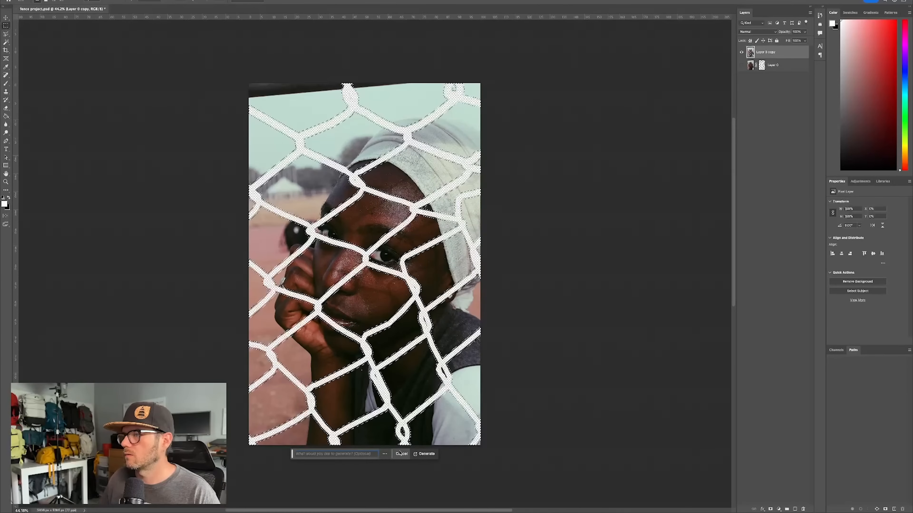
{"action": "left_click", "coordinate": [424, 454]}
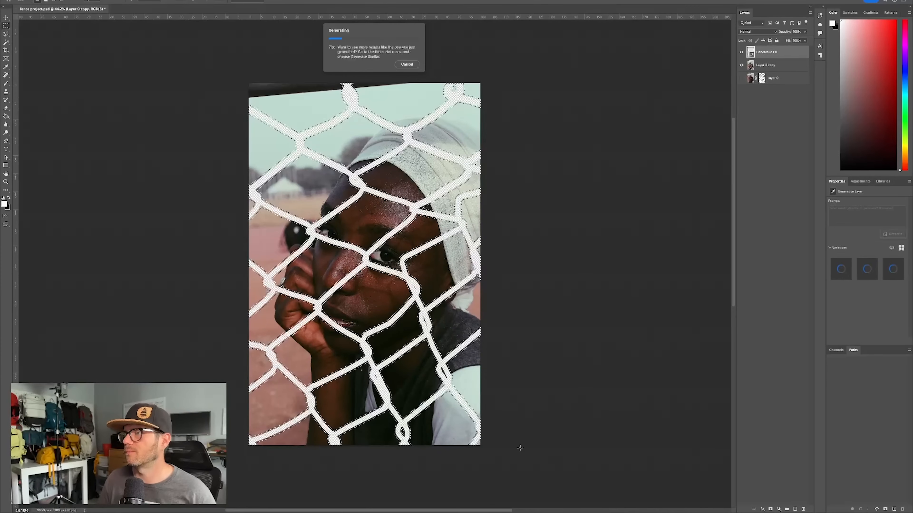
{"action": "left_click", "coordinate": [373, 454]}
{"action": "left_click", "coordinate": [373, 454]}
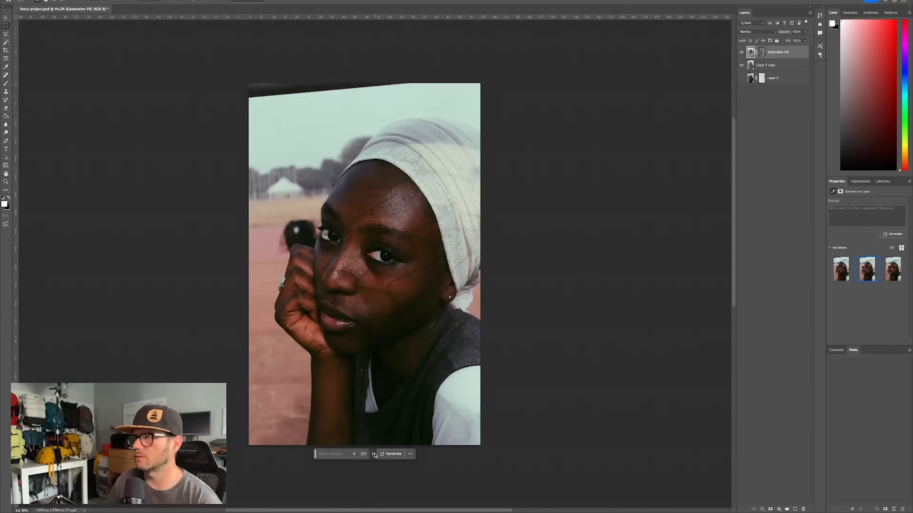
- Compare the Generative Fill variations and examine the face up close for leftover fence traces
{"action": "left_click", "coordinate": [373, 454]}
{"action": "left_click", "coordinate": [373, 454]}
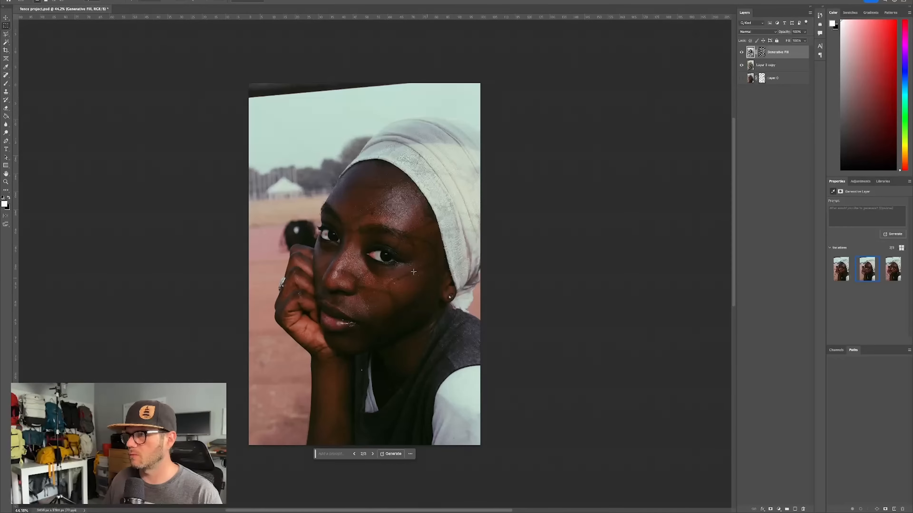
{"action": "scroll", "coordinate": [440, 258], "scroll_direction": "up", "scroll_amount": 10}
{"action": "scroll", "coordinate": [439, 258], "scroll_direction": "down", "scroll_amount": 5}
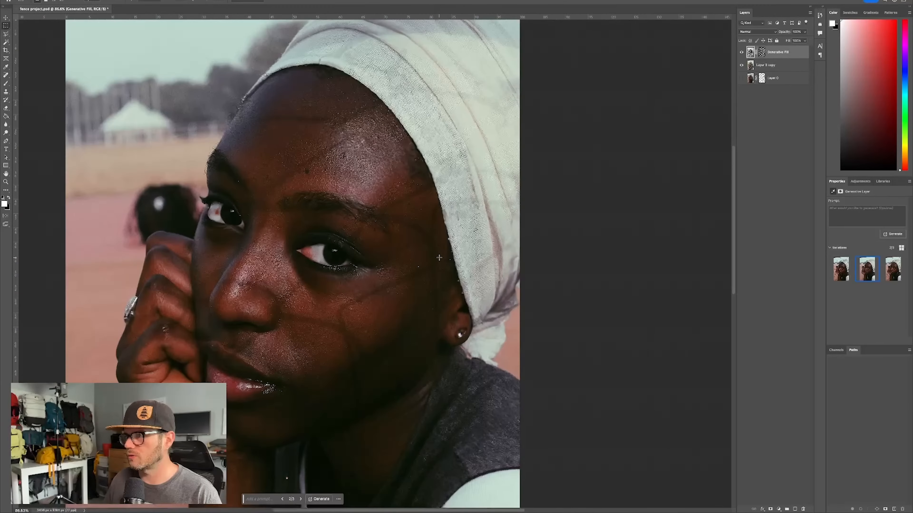
{"action": "scroll", "coordinate": [439, 258], "scroll_direction": "up", "scroll_amount": 1}
{"action": "scroll", "coordinate": [439, 258], "scroll_direction": "down", "scroll_amount": 3}
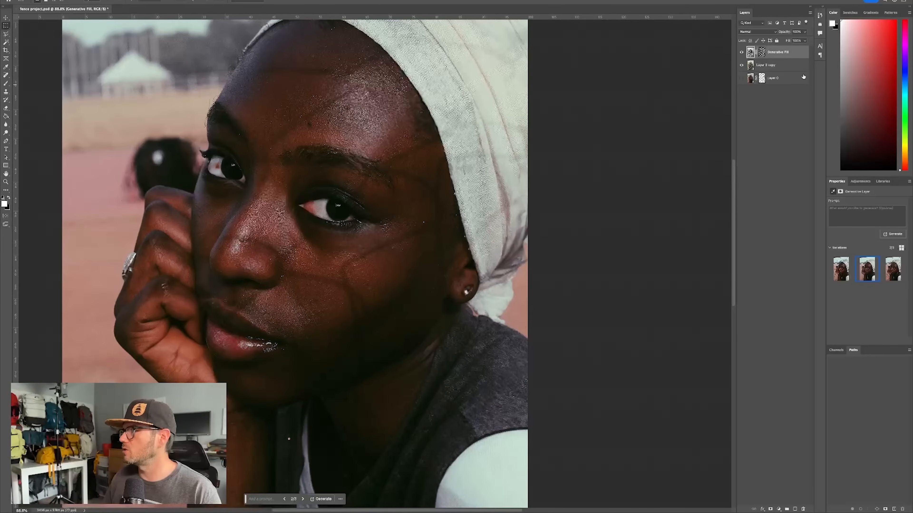
- Duplicate the Generative Fill layer together with the photo copy beneath it and merge the duplicates into one layer
{"action": "left_click", "coordinate": [794, 63], "text": "shift"}
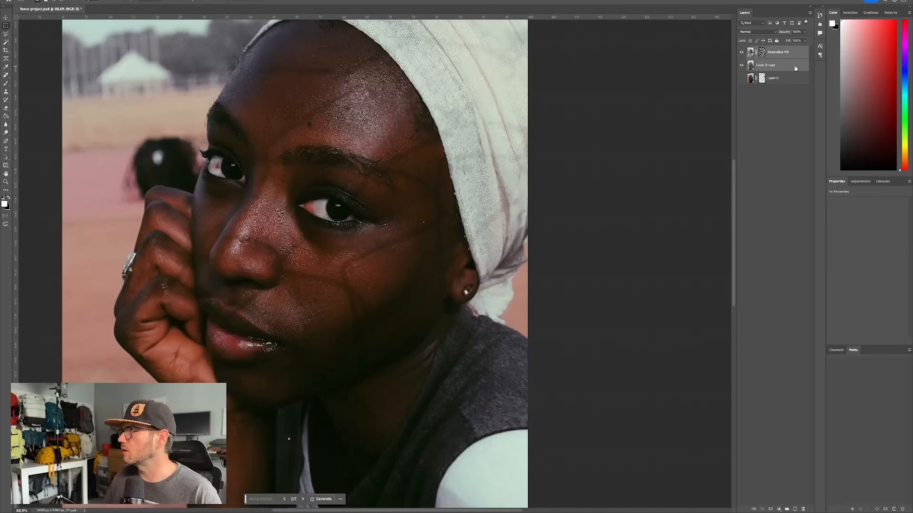
{"action": "left_click_drag", "start_coordinate": [794, 62], "coordinate": [795, 509]}
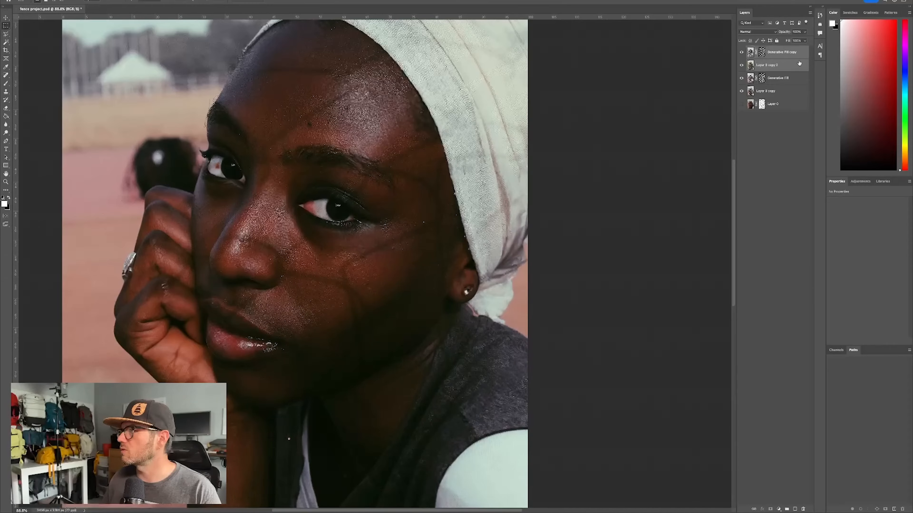
{"action": "key", "text": "ctrl+e"}
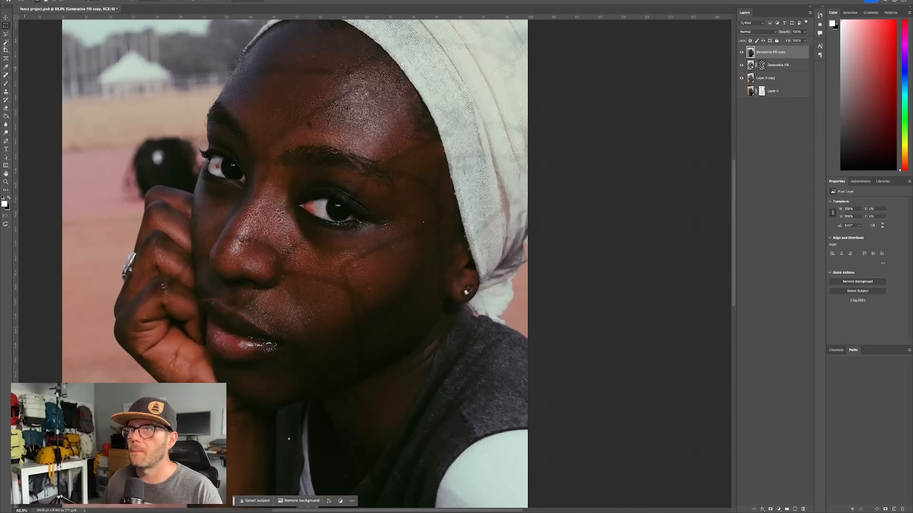
- Enter quick mask on the merged layer and brush over the fence traces across the forehead and between the eyes
{"action": "left_click", "coordinate": [6, 217]}
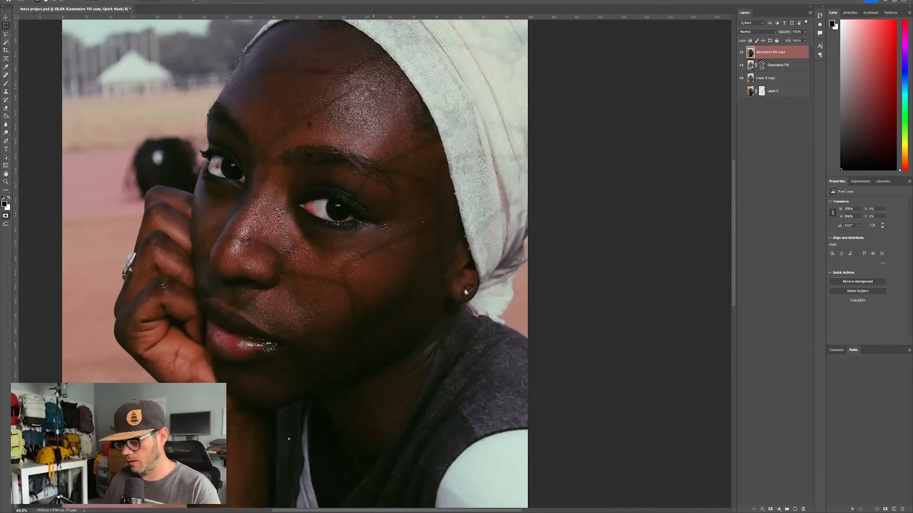
{"action": "key", "text": "b"}
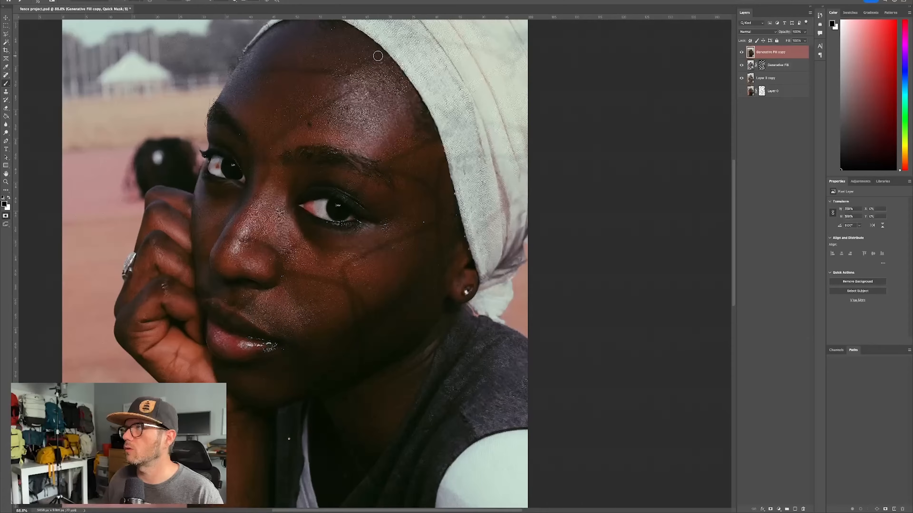
{"action": "mouse_move", "coordinate": [411, 84]}
{"action": "left_mouse_down"}
{"action": "mouse_move", "coordinate": [322, 180]}
{"action": "mouse_move", "coordinate": [382, 150]}
{"action": "left_mouse_up"}
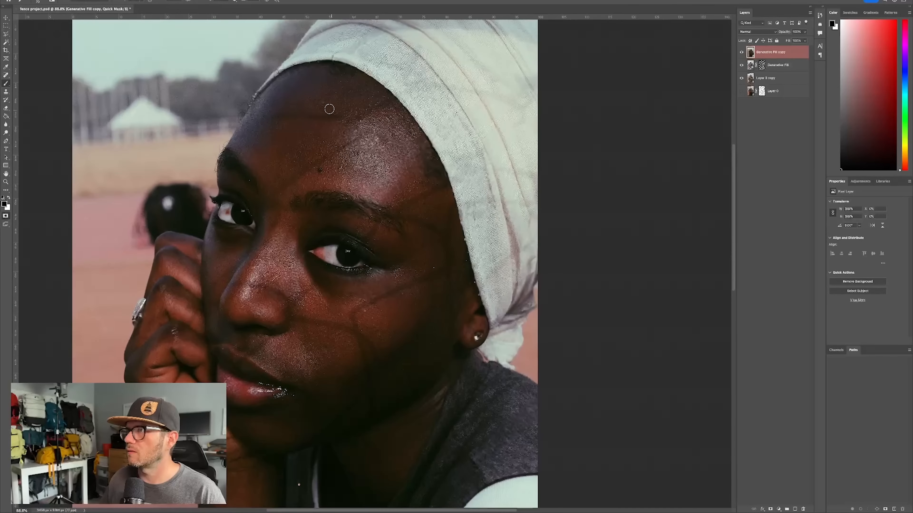
{"action": "left_click", "coordinate": [263, 117]}
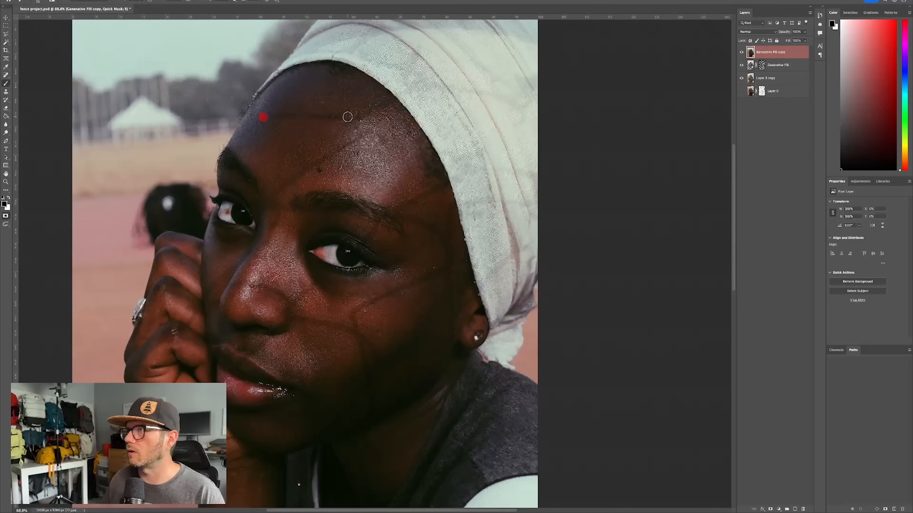
{"action": "left_click", "coordinate": [339, 118], "text": "shift"}
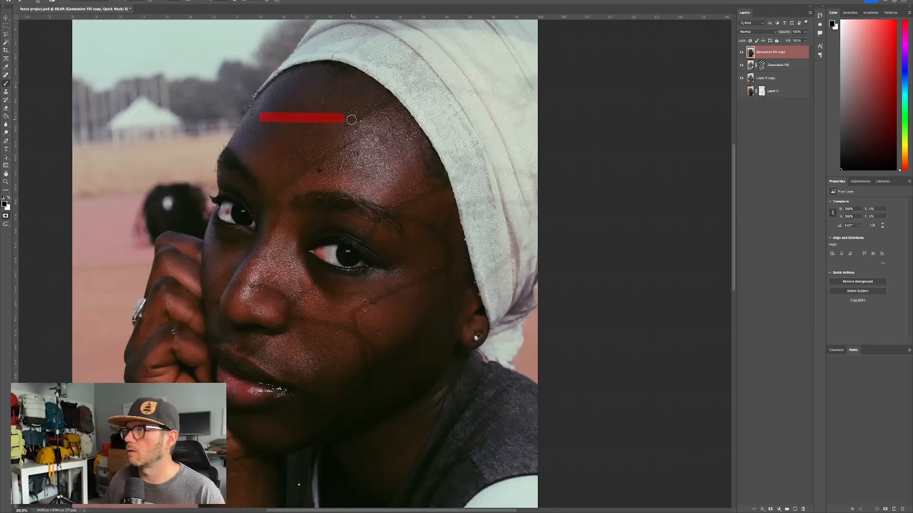
{"action": "left_click", "coordinate": [392, 100], "text": "shift"}
{"action": "left_click", "coordinate": [363, 137]}
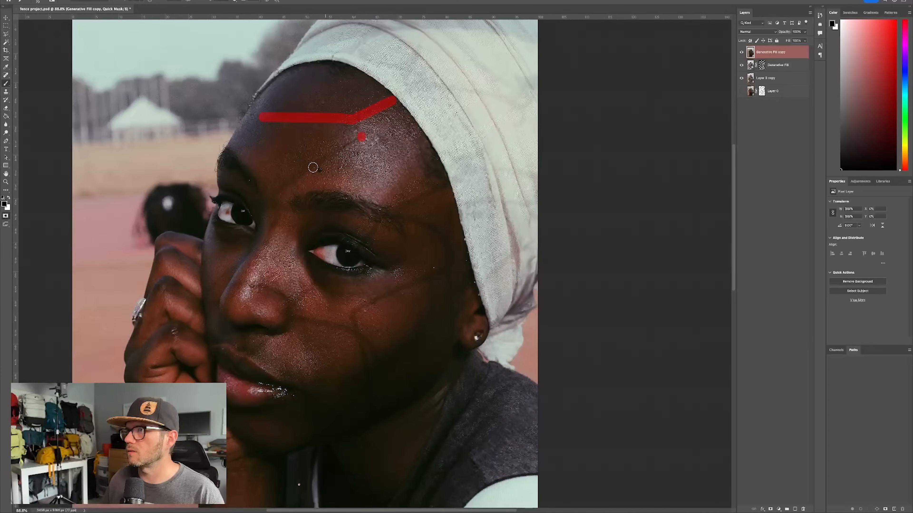
{"action": "left_click", "coordinate": [269, 194], "text": "shift"}
{"action": "mouse_move", "coordinate": [269, 194]}
{"action": "left_mouse_down"}
{"action": "mouse_move", "coordinate": [281, 206]}
{"action": "mouse_move", "coordinate": [269, 233]}
{"action": "left_mouse_up"}
- Brush the quick mask over the fence traces on the nose, cheek, temple, upper lip and fingers
{"action": "mouse_move", "coordinate": [232, 270]}
{"action": "left_mouse_down"}
{"action": "mouse_move", "coordinate": [202, 285]}
{"action": "mouse_move", "coordinate": [204, 296]}
{"action": "mouse_move", "coordinate": [249, 282]}
{"action": "mouse_move", "coordinate": [291, 306]}
{"action": "left_mouse_up"}
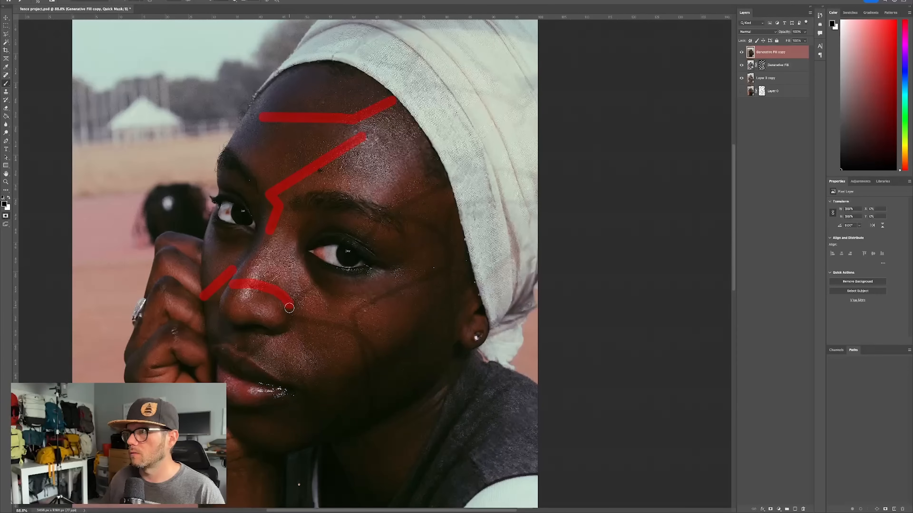
{"action": "left_click", "coordinate": [321, 279], "text": "shift"}
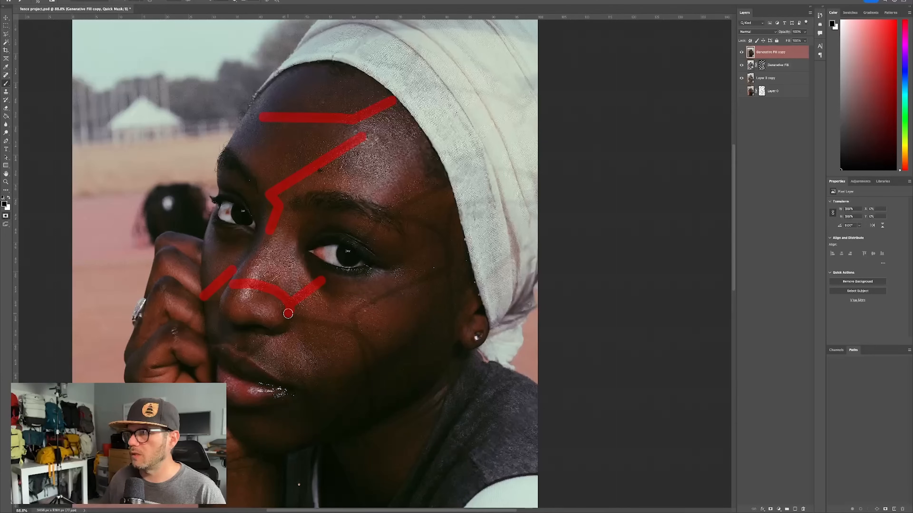
{"action": "mouse_move", "coordinate": [289, 312]}
{"action": "left_mouse_down"}
{"action": "mouse_move", "coordinate": [355, 330]}
{"action": "mouse_move", "coordinate": [379, 360]}
{"action": "mouse_move", "coordinate": [369, 375]}
{"action": "left_mouse_up"}
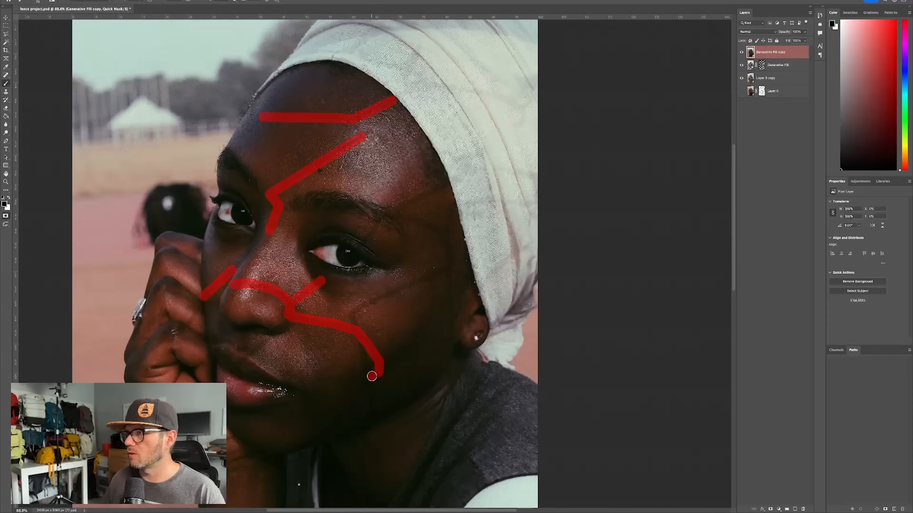
{"action": "left_click", "coordinate": [354, 315], "text": "shift"}
{"action": "left_click_drag", "start_coordinate": [353, 315], "coordinate": [400, 289]}
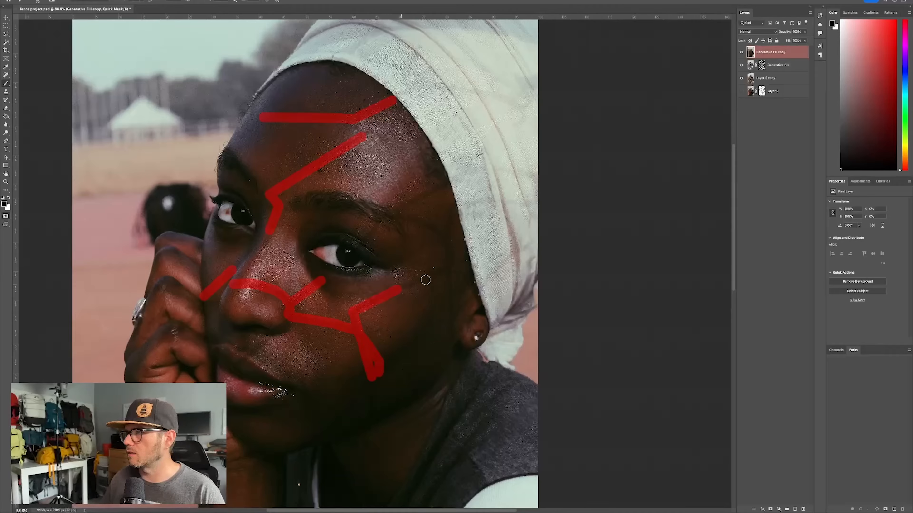
{"action": "left_click", "coordinate": [450, 268], "text": "shift"}
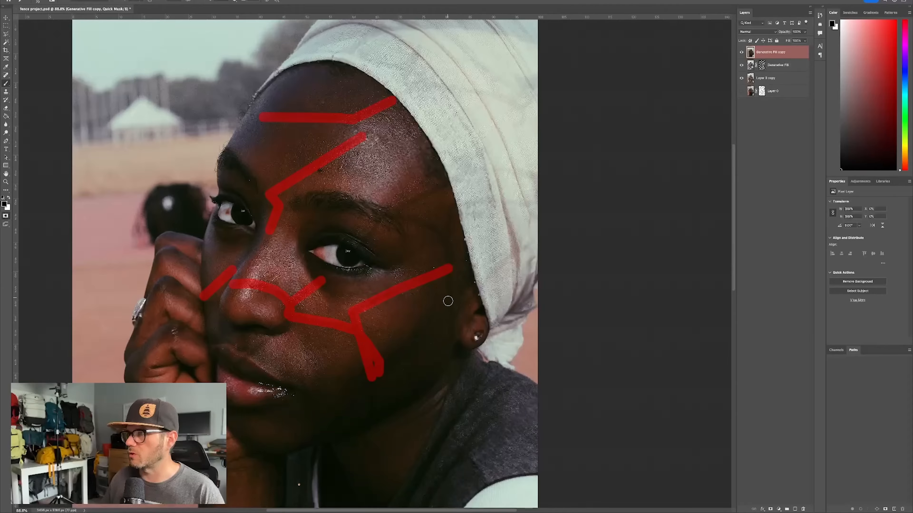
{"action": "left_click", "coordinate": [452, 329], "text": "shift"}
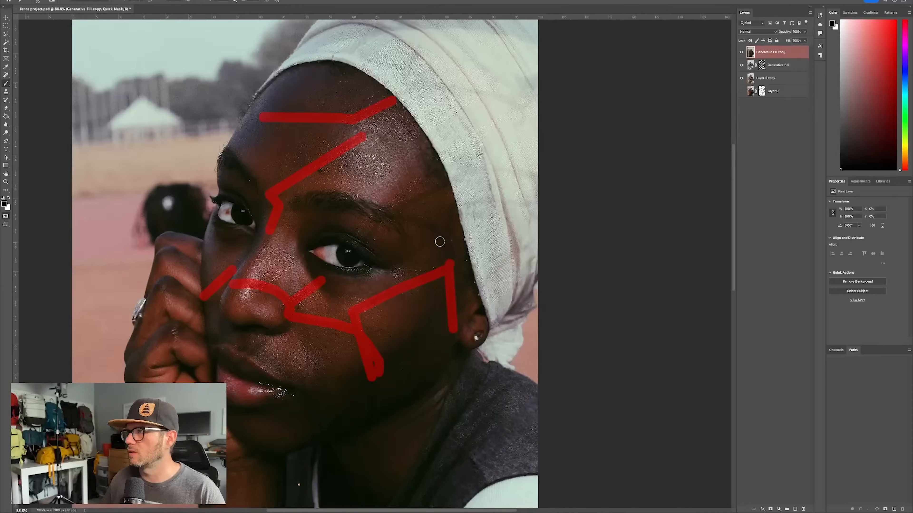
{"action": "mouse_move", "coordinate": [449, 262]}
{"action": "left_mouse_down"}
{"action": "mouse_move", "coordinate": [419, 220]}
{"action": "mouse_move", "coordinate": [386, 215]}
{"action": "mouse_move", "coordinate": [363, 246]}
{"action": "left_mouse_up"}
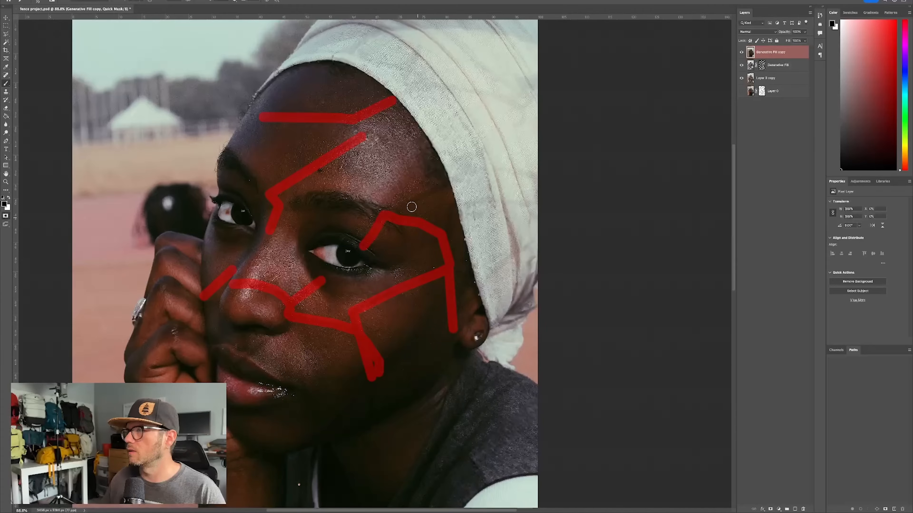
{"action": "left_click", "coordinate": [394, 209]}
{"action": "left_click", "coordinate": [448, 185], "text": "shift"}
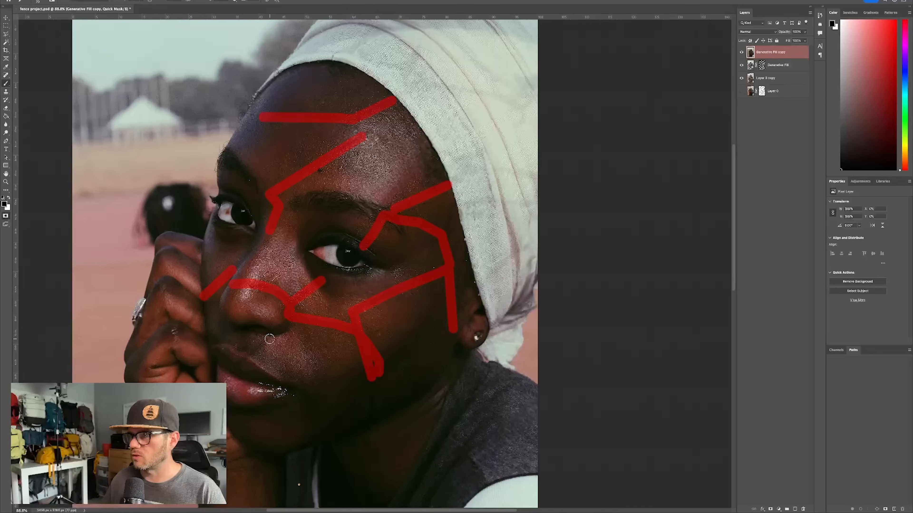
{"action": "left_click_drag", "start_coordinate": [270, 339], "coordinate": [232, 373]}
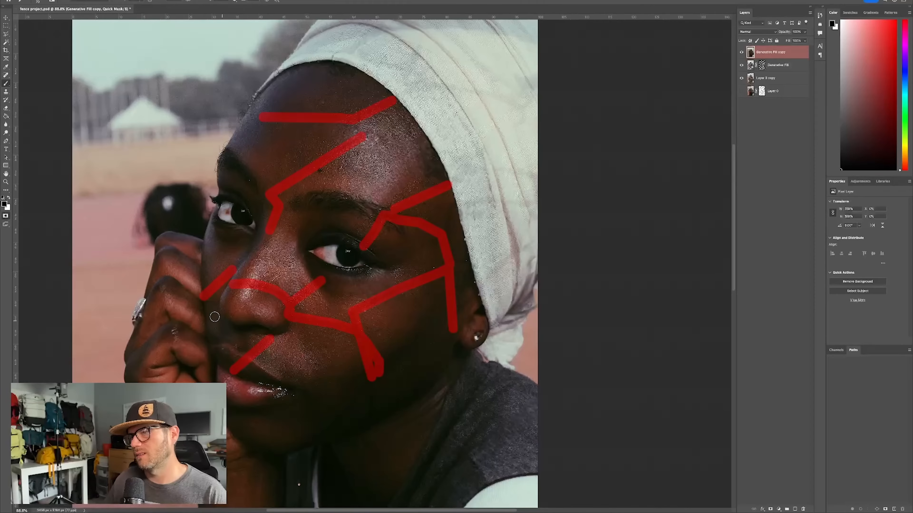
{"action": "left_click_drag", "start_coordinate": [194, 311], "coordinate": [190, 321]}
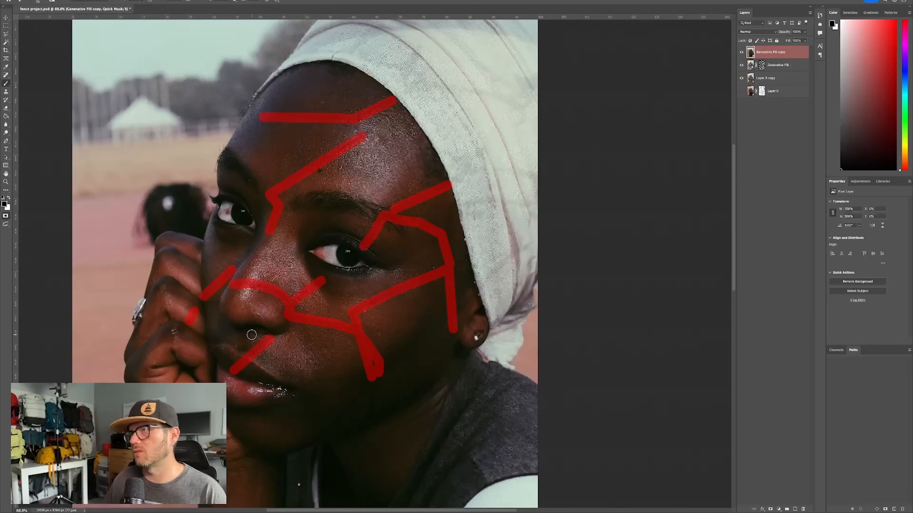
- Brush the quick mask over the fence traces across the headscarf, undoing a misplaced stroke
{"action": "mouse_move", "coordinate": [391, 115]}
{"action": "left_mouse_down"}
{"action": "mouse_move", "coordinate": [321, 257]}
{"action": "mouse_move", "coordinate": [312, 210]}
{"action": "left_mouse_up"}
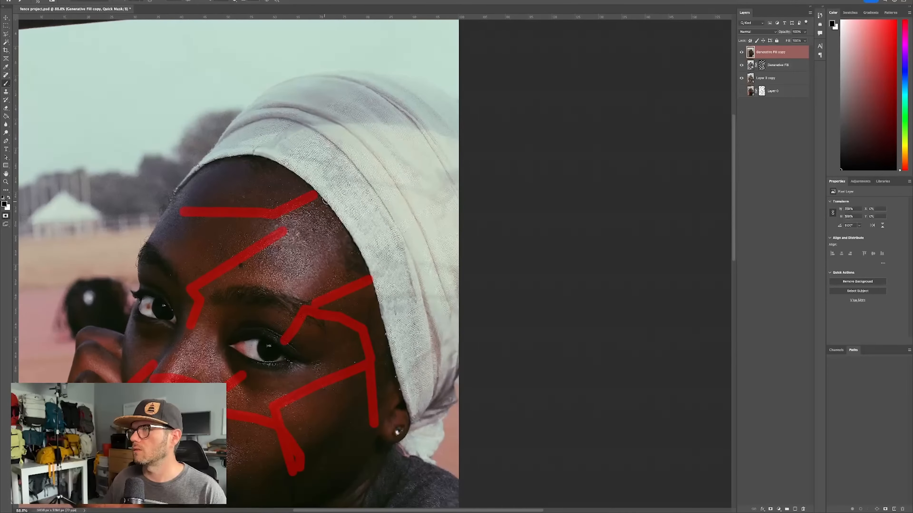
{"action": "left_click", "coordinate": [290, 154]}
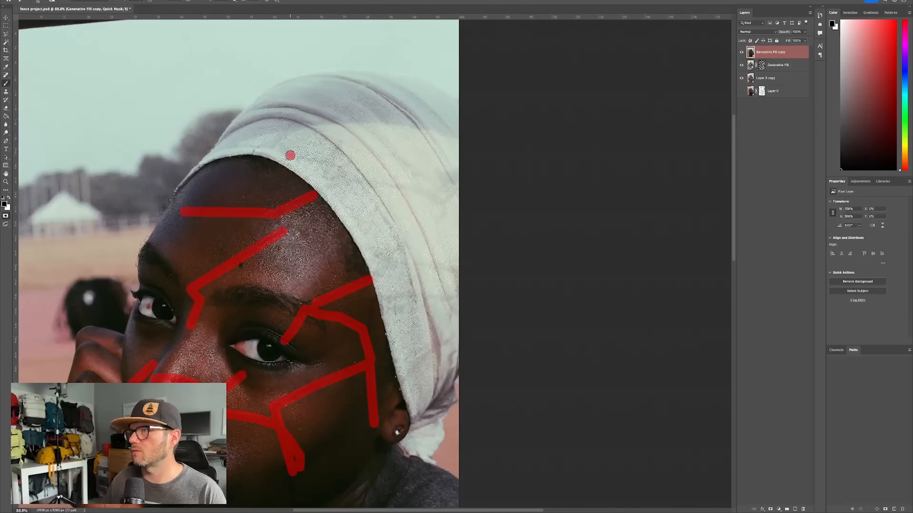
{"action": "left_click", "coordinate": [341, 167], "text": "shift"}
{"action": "left_click_drag", "start_coordinate": [342, 175], "coordinate": [326, 175]}
{"action": "left_click", "coordinate": [341, 142], "text": "shift"}
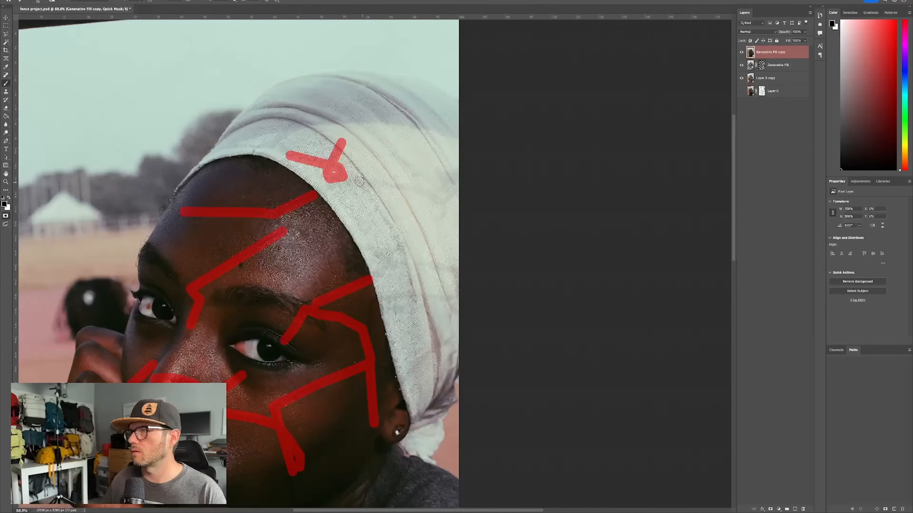
{"action": "left_click", "coordinate": [347, 180], "text": "shift"}
{"action": "key", "text": "ctrl+z"}
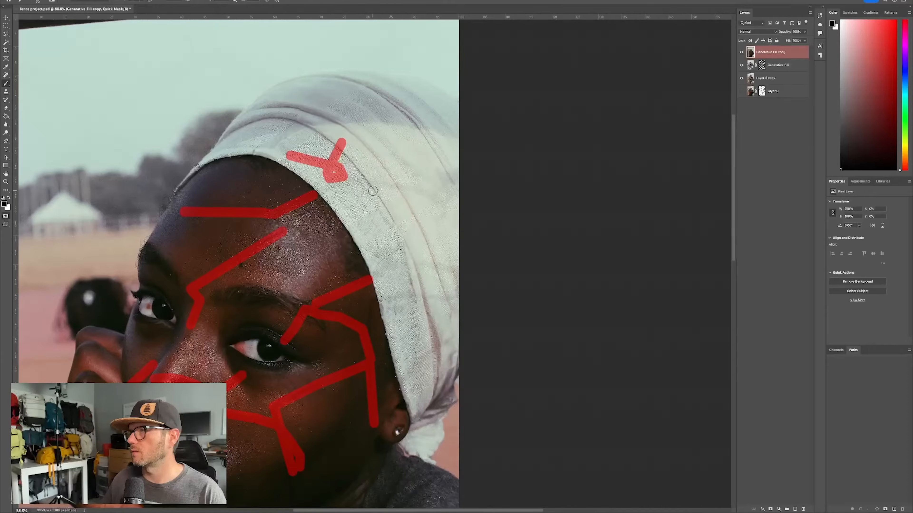
{"action": "left_click", "coordinate": [349, 178]}
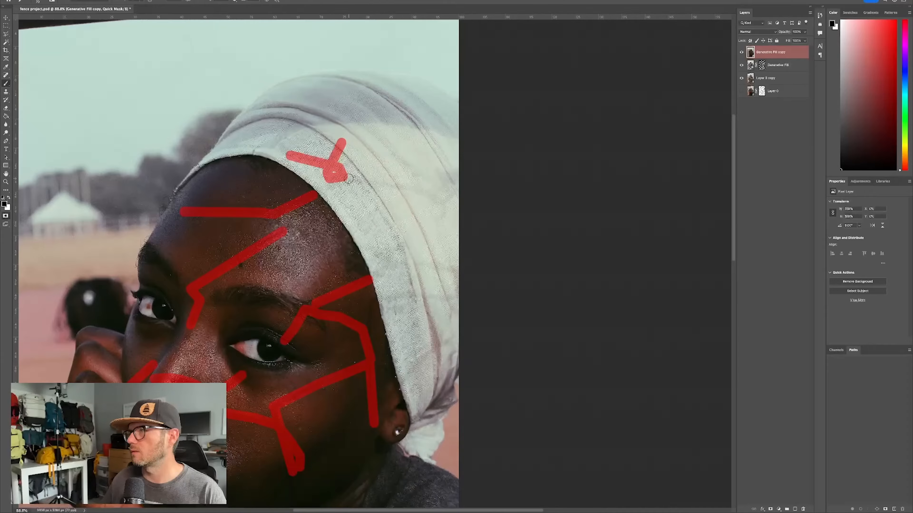
{"action": "left_click", "coordinate": [434, 195], "text": "shift"}
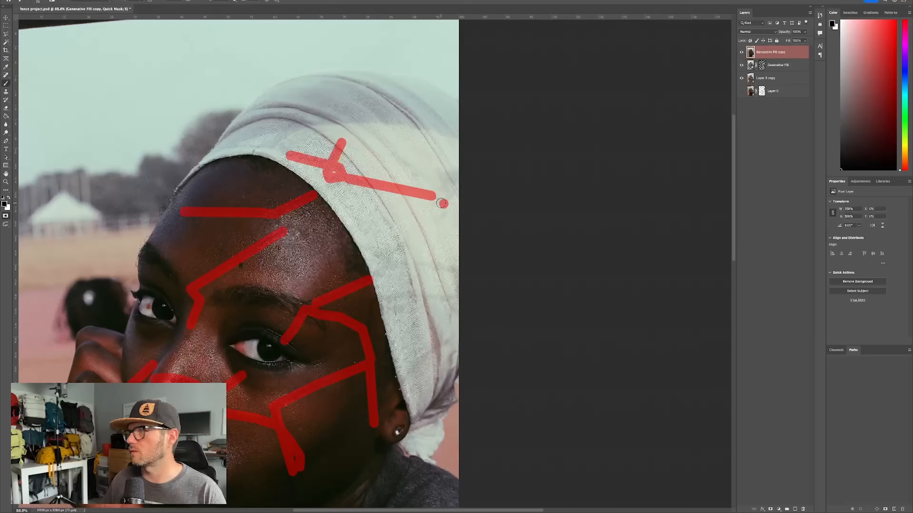
{"action": "mouse_move", "coordinate": [434, 199]}
{"action": "left_mouse_down"}
{"action": "mouse_move", "coordinate": [446, 210]}
{"action": "mouse_move", "coordinate": [437, 212]}
{"action": "left_mouse_up"}
{"action": "scroll", "coordinate": [360, 252], "scroll_direction": "down", "scroll_amount": 5}
{"action": "scroll", "coordinate": [360, 252], "scroll_direction": "left", "scroll_amount": 4}
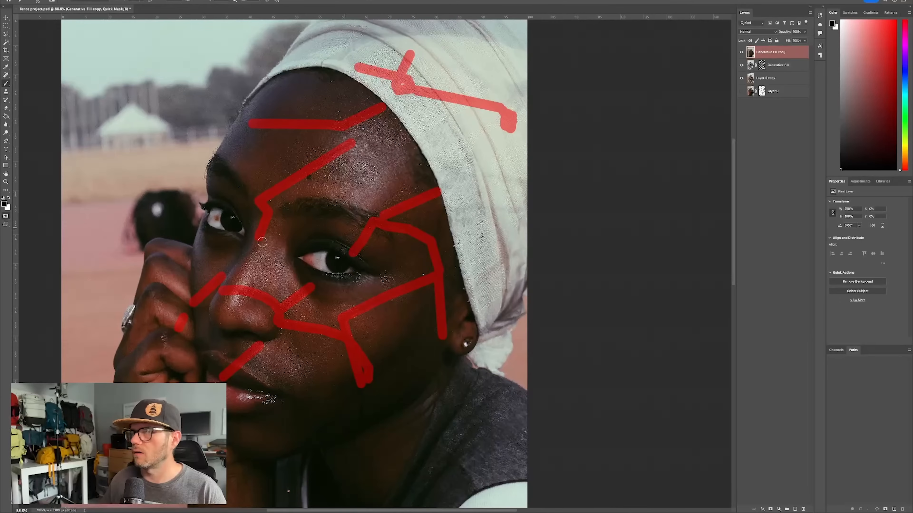
- Turn the quick mask into a selection of only the painted strokes and run Generative Fill without a prompt
{"action": "left_click", "coordinate": [6, 216]}
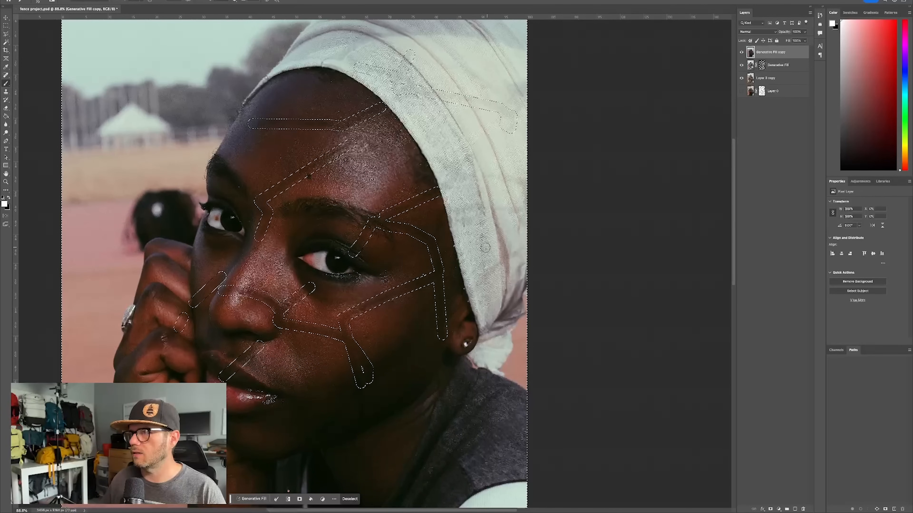
{"action": "left_click", "coordinate": [251, 499]}
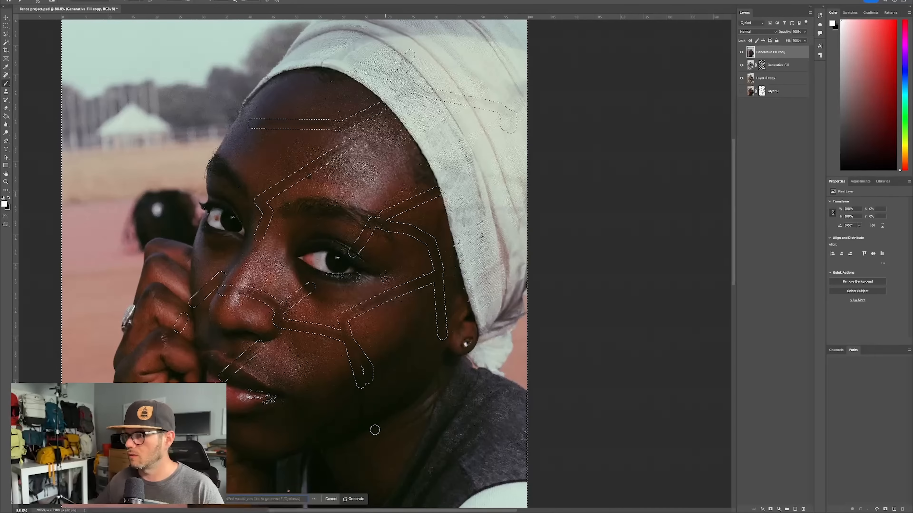
{"action": "left_click", "coordinate": [356, 500]}
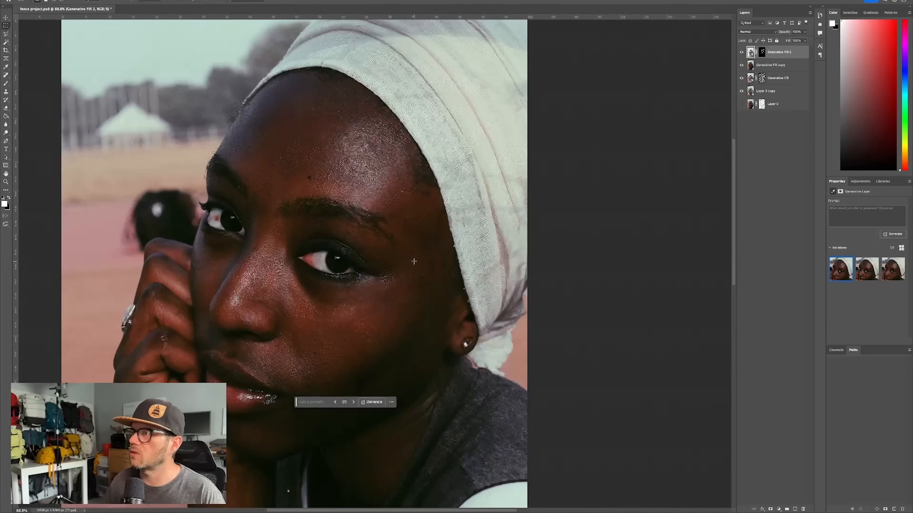
{"action": "scroll", "coordinate": [394, 295], "scroll_direction": "down", "scroll_amount": 6}
{"action": "scroll", "coordinate": [394, 295], "scroll_direction": "up", "scroll_amount": 2}
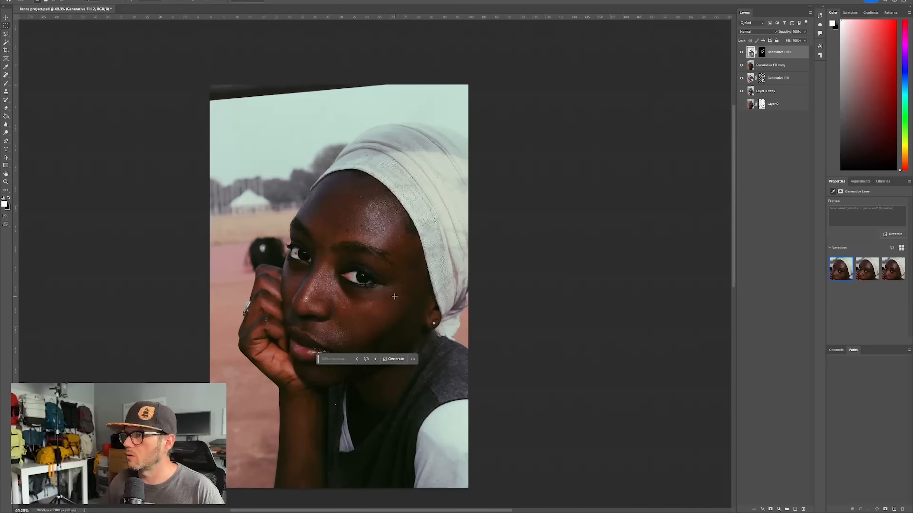
{"action": "scroll", "coordinate": [394, 295], "scroll_direction": "down", "scroll_amount": 1}
- Show the original photo layer, delete its layer mask, and toggle the four layers above it off and on to compare before and after
{"action": "left_click", "coordinate": [741, 103]}
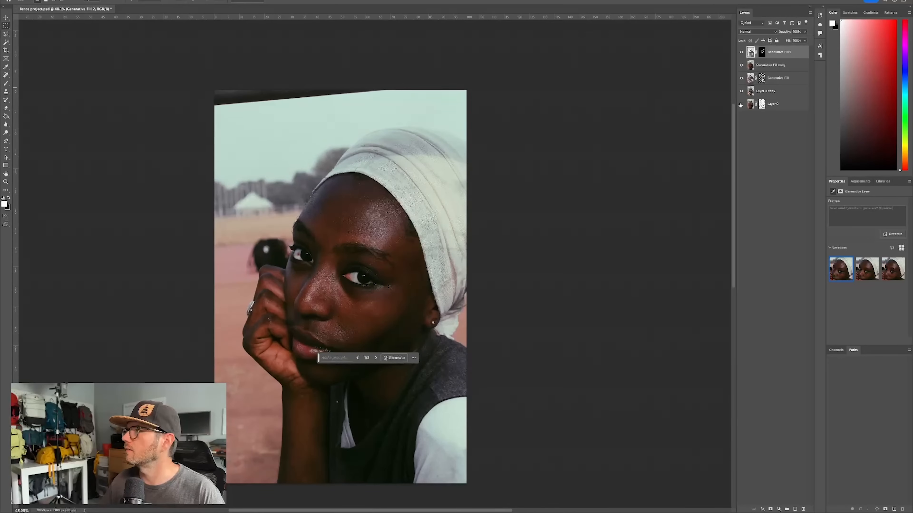
{"action": "left_click_drag", "start_coordinate": [740, 53], "coordinate": [741, 91]}
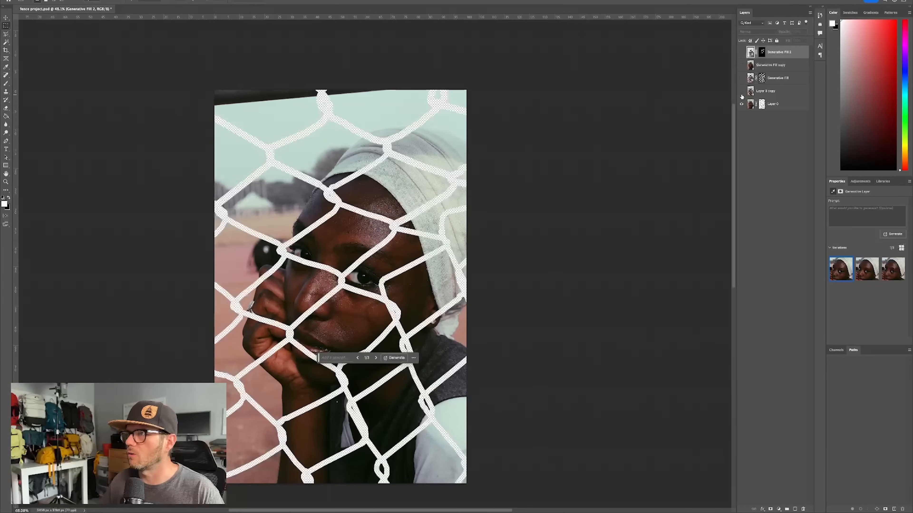
{"action": "right_click", "coordinate": [761, 104]}
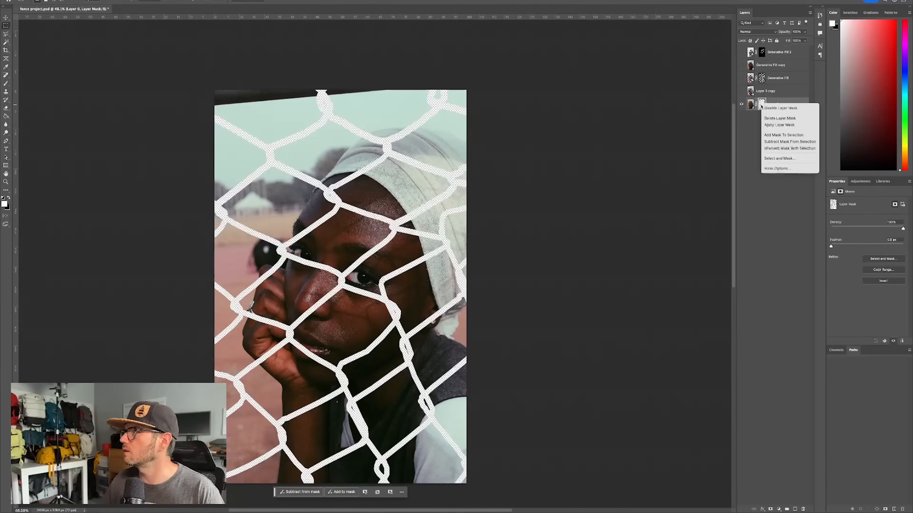
{"action": "left_click", "coordinate": [772, 118]}
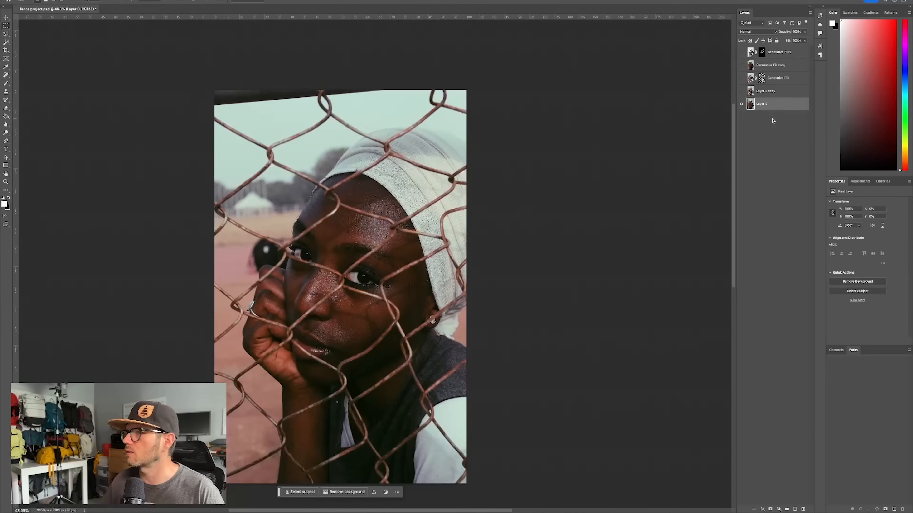
{"action": "left_click_drag", "start_coordinate": [741, 52], "coordinate": [741, 91]}
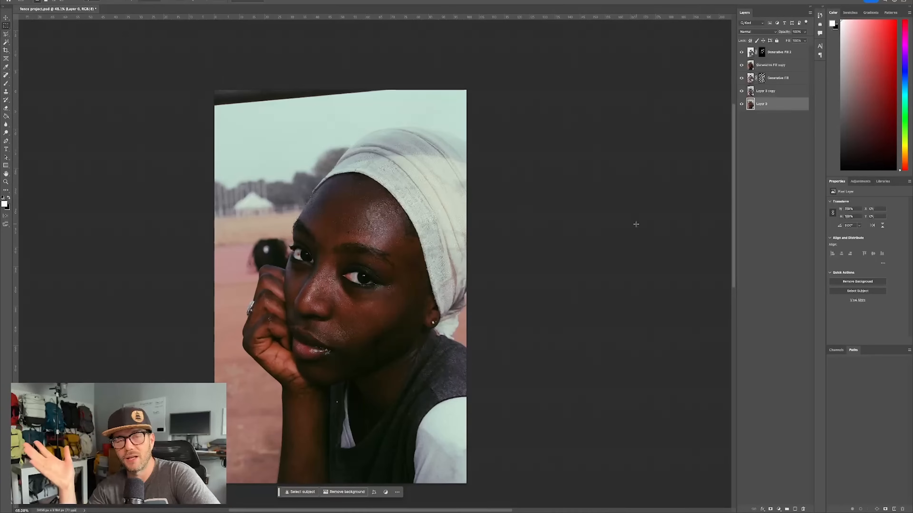